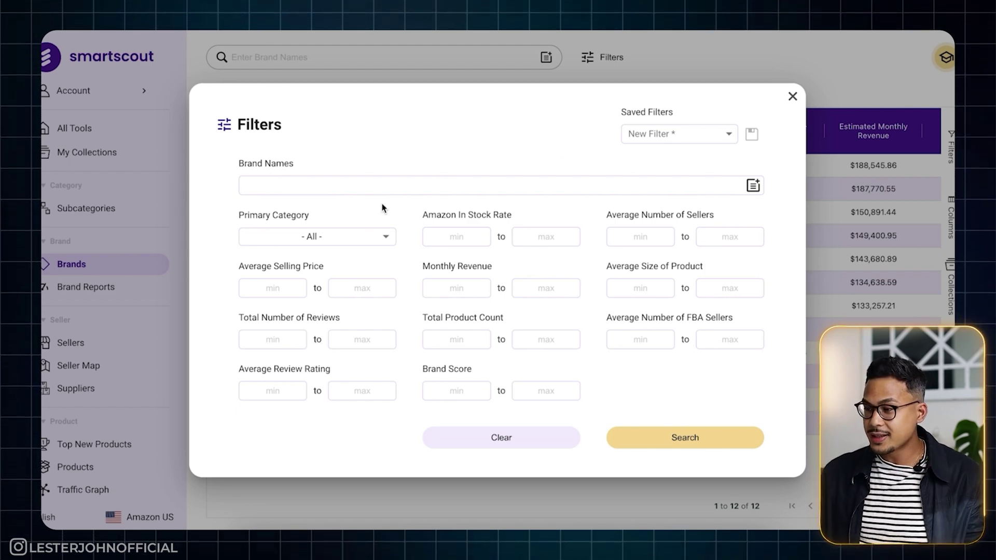
Filter the brands by the primary category Beauty & Personal Care and run the search
click(382, 238)
click(393, 137)
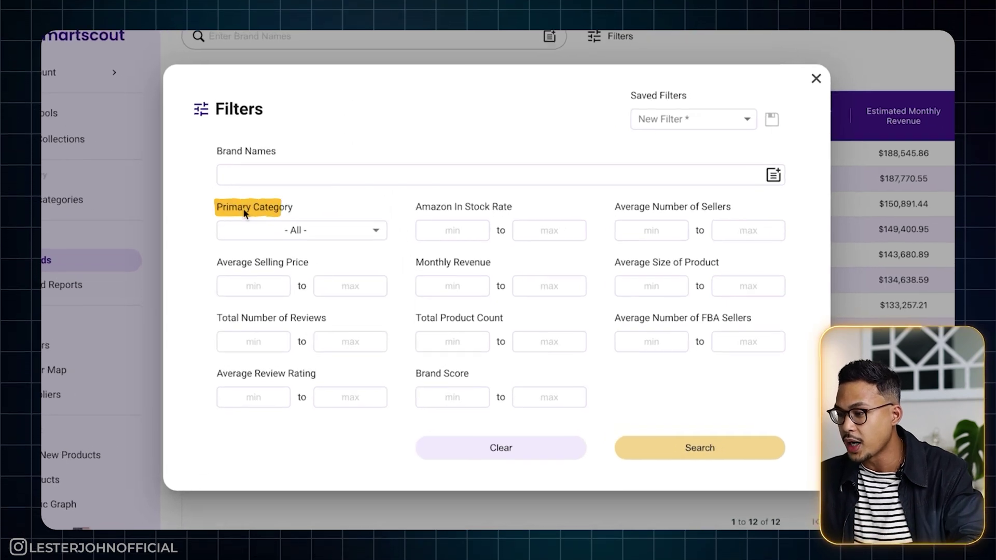
click(375, 238)
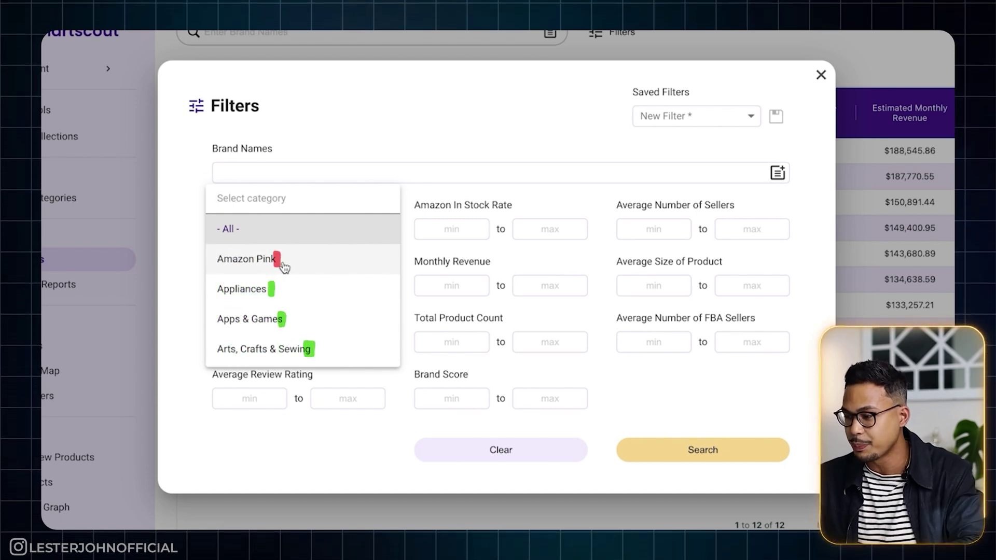
scroll(280, 265, down, 3)
scroll(307, 322, down, 15)
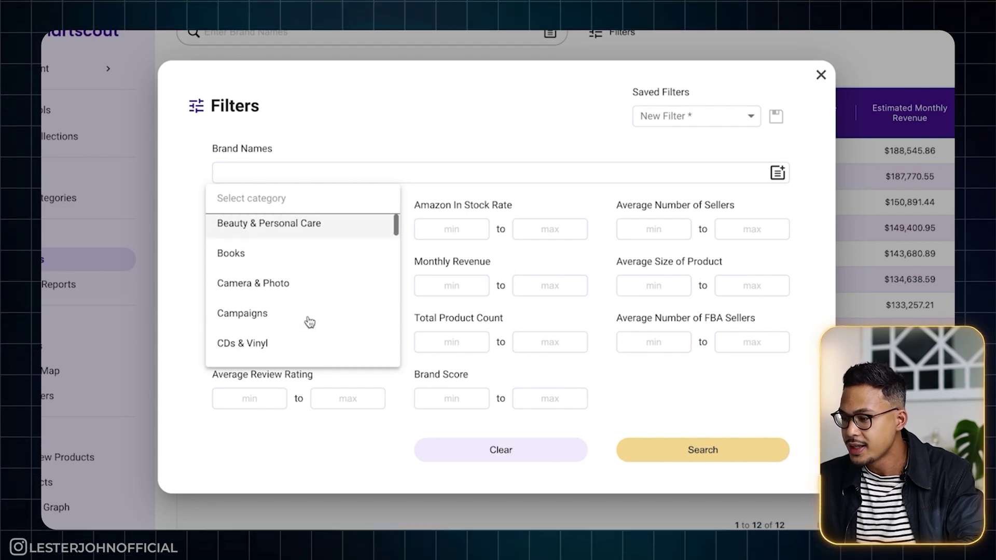
scroll(309, 323, down, 5)
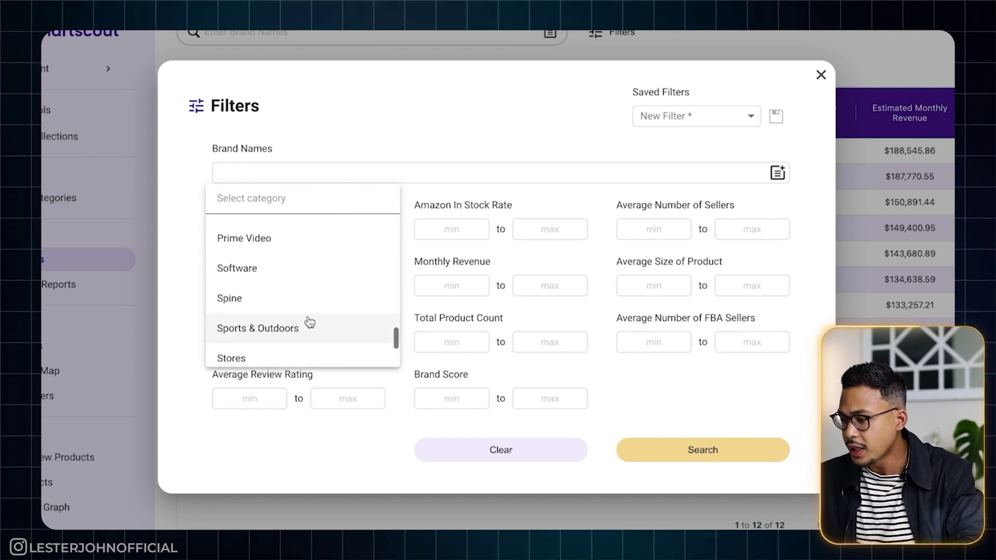
scroll(310, 322, up, 20)
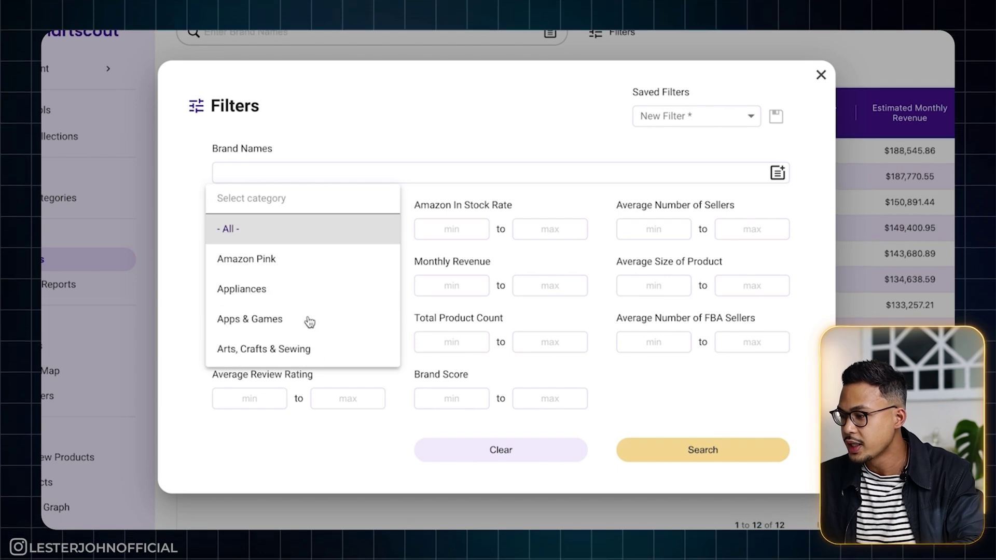
scroll(310, 322, down, 3)
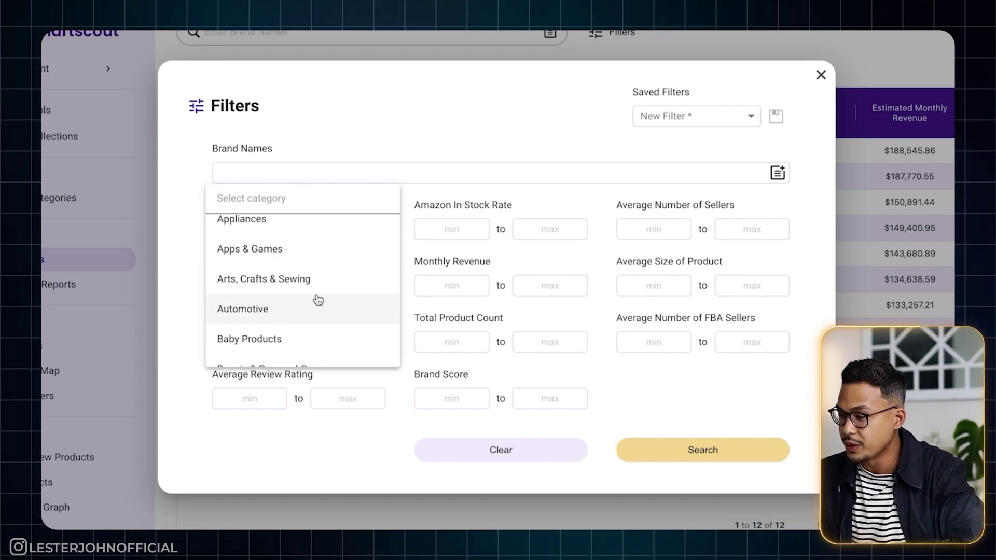
scroll(318, 293, down, 2)
click(300, 227)
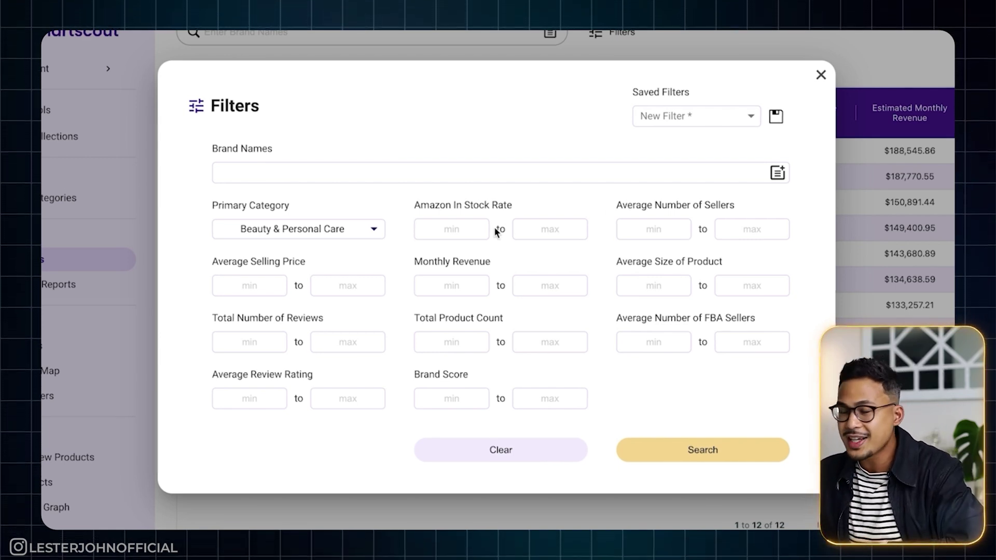
click(708, 442)
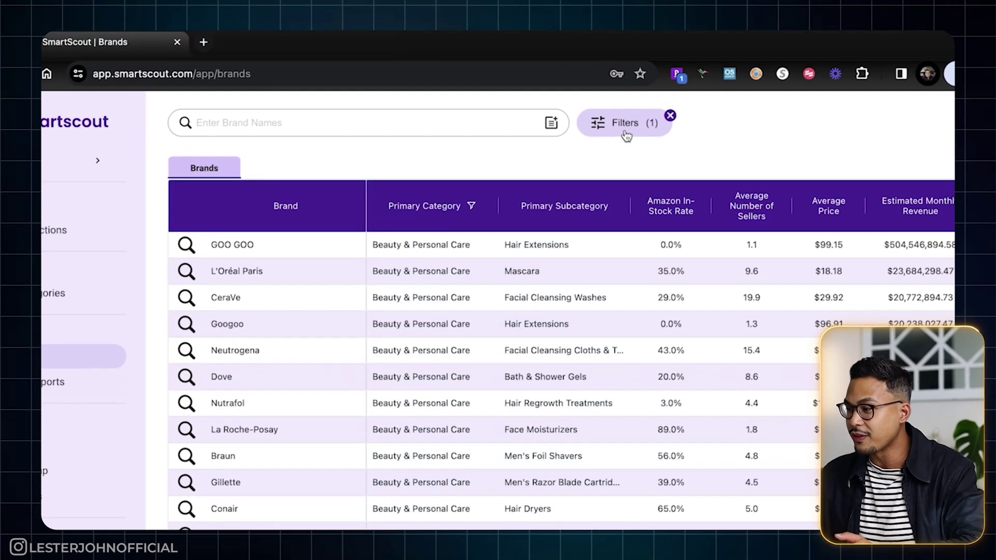
Add a maximum Amazon In Stock Rate of 50 to the brand filters and run the search
click(599, 90)
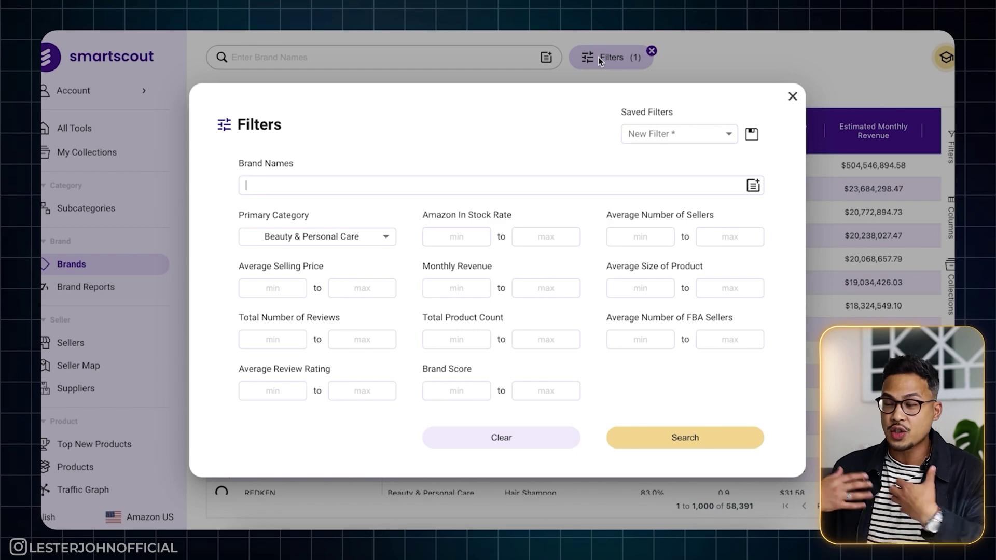
click(497, 179)
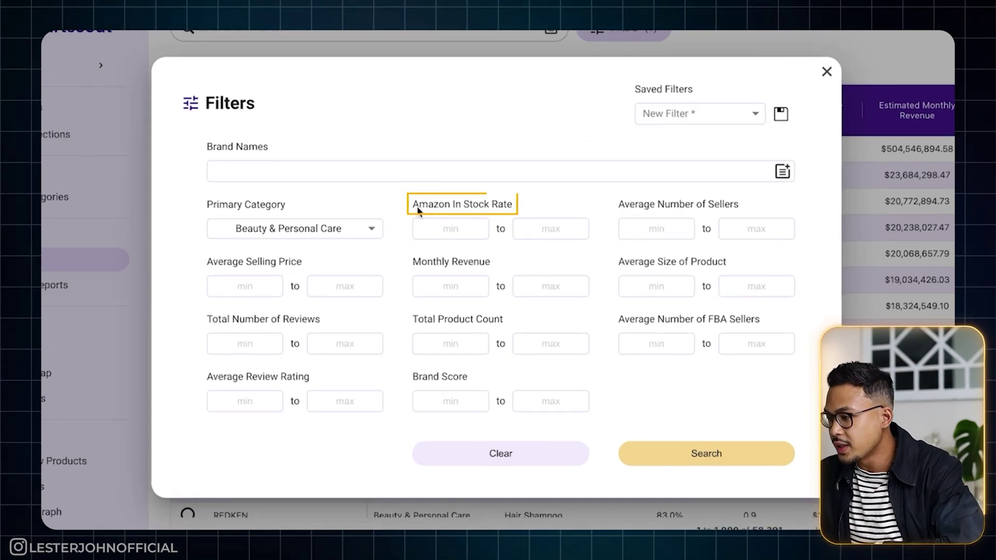
drag(427, 215, 506, 215)
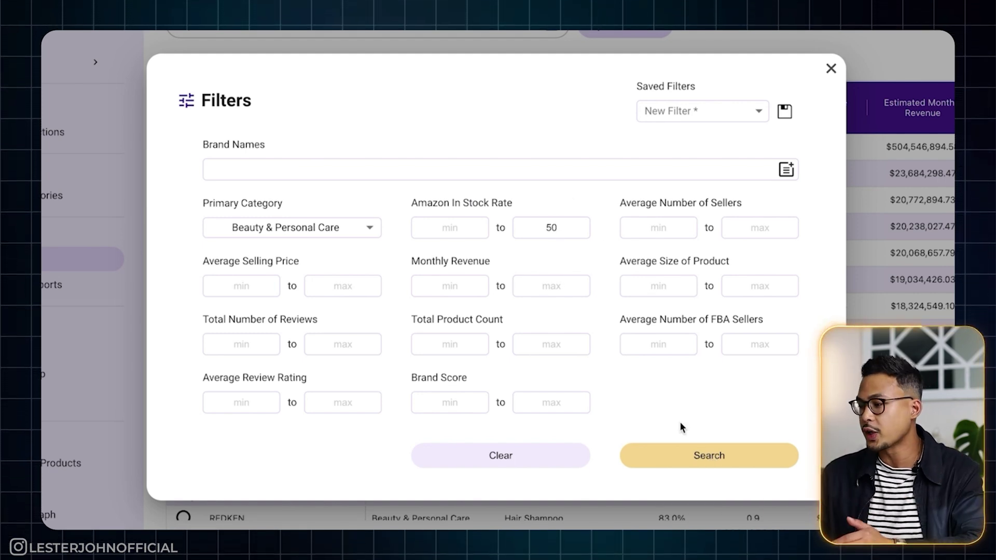
click(711, 462)
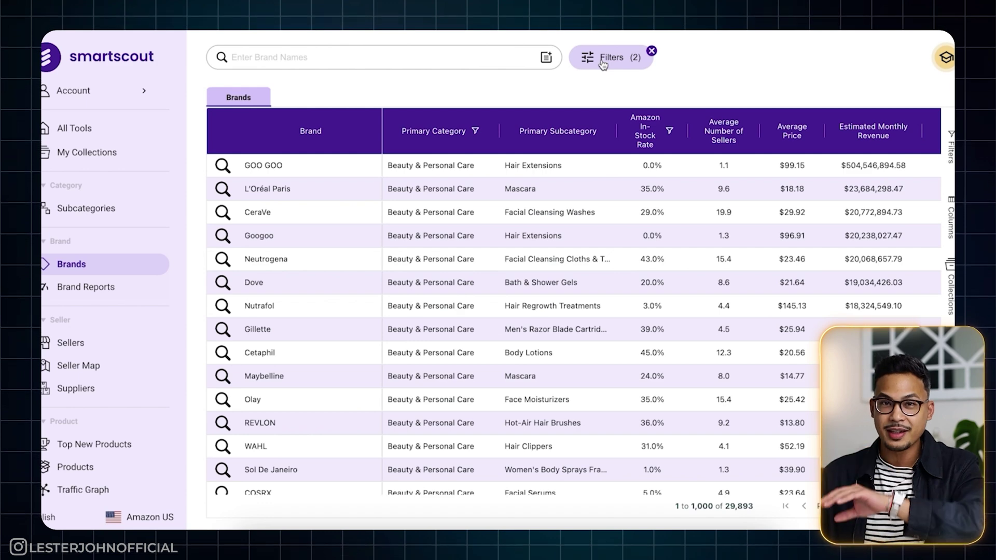
Limit the Average Number of Sellers to between 3 and 15 and run the brand search
click(603, 63)
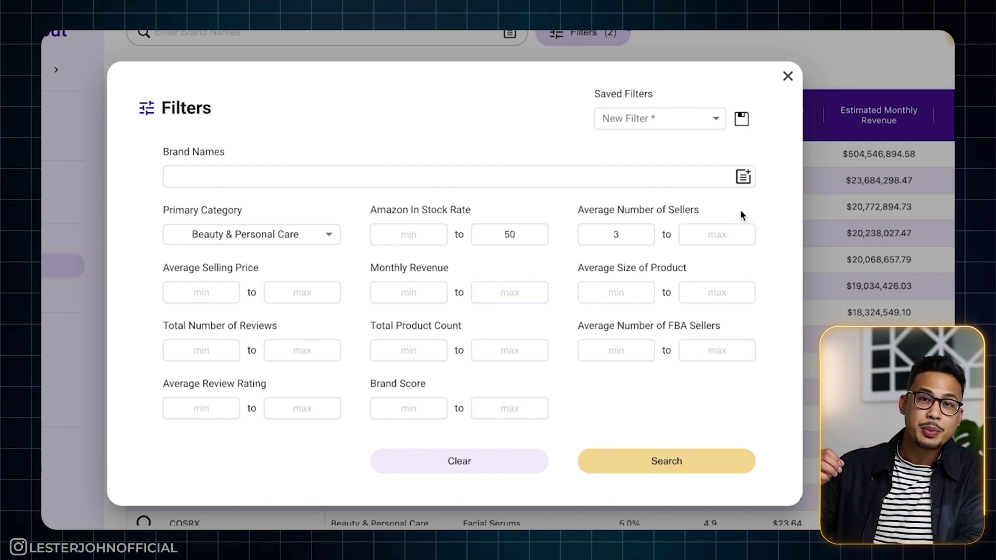
click(736, 234)
text(15)
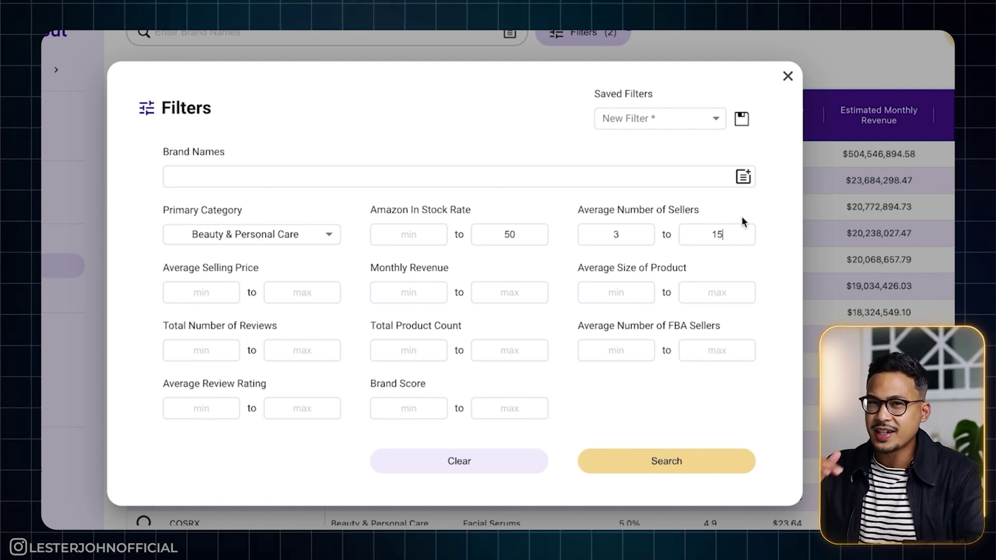
click(681, 461)
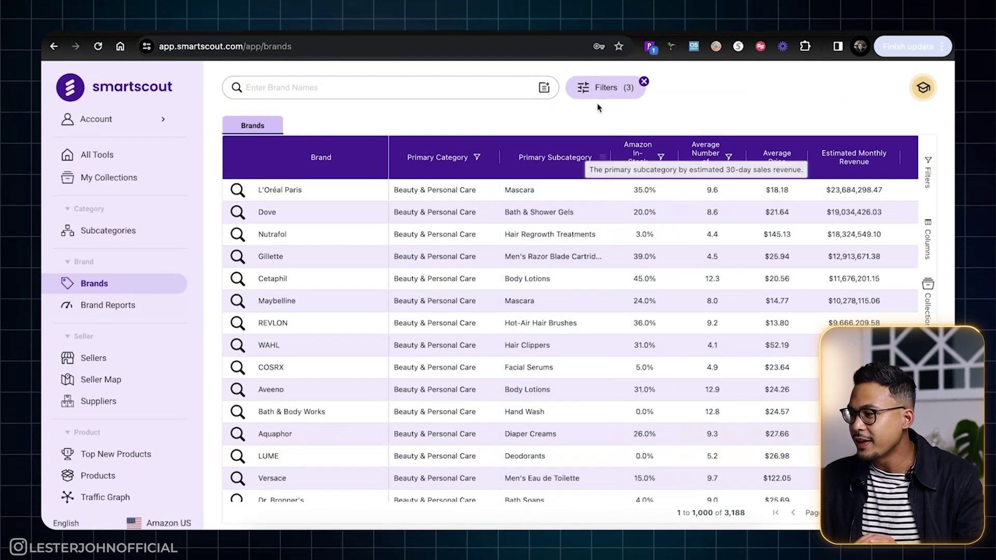
click(599, 89)
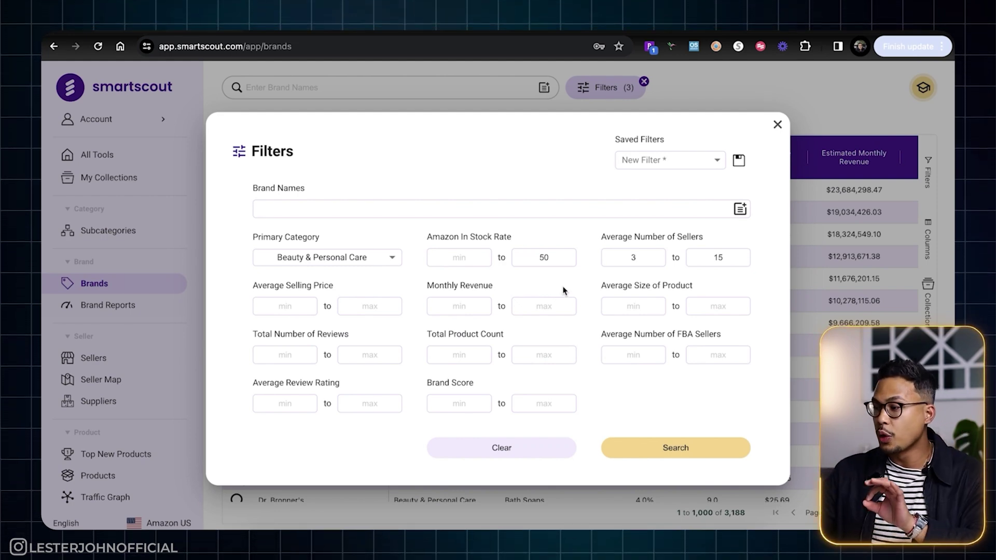
click(778, 124)
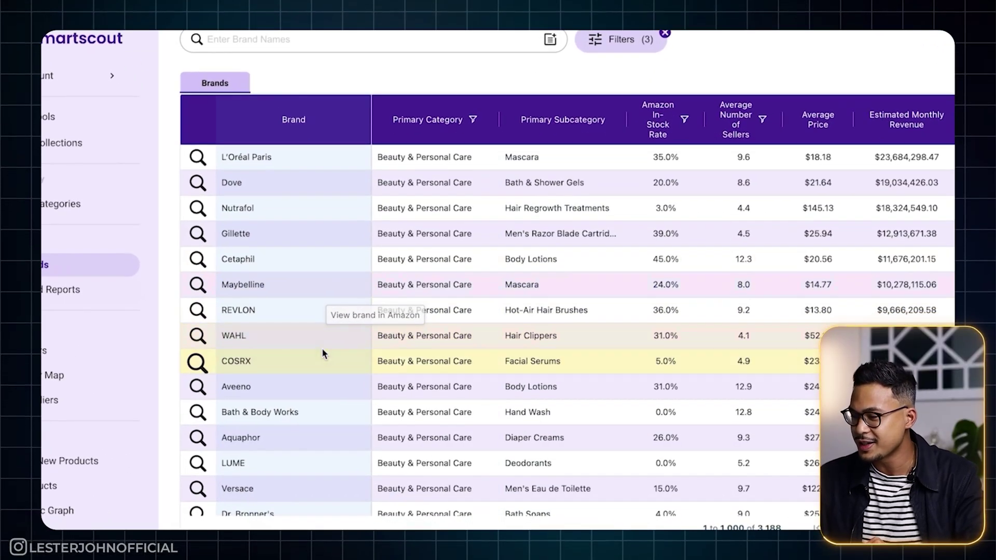
Find Mielle Organics in the filtered brand list and open its products
scroll(264, 340, down, 3)
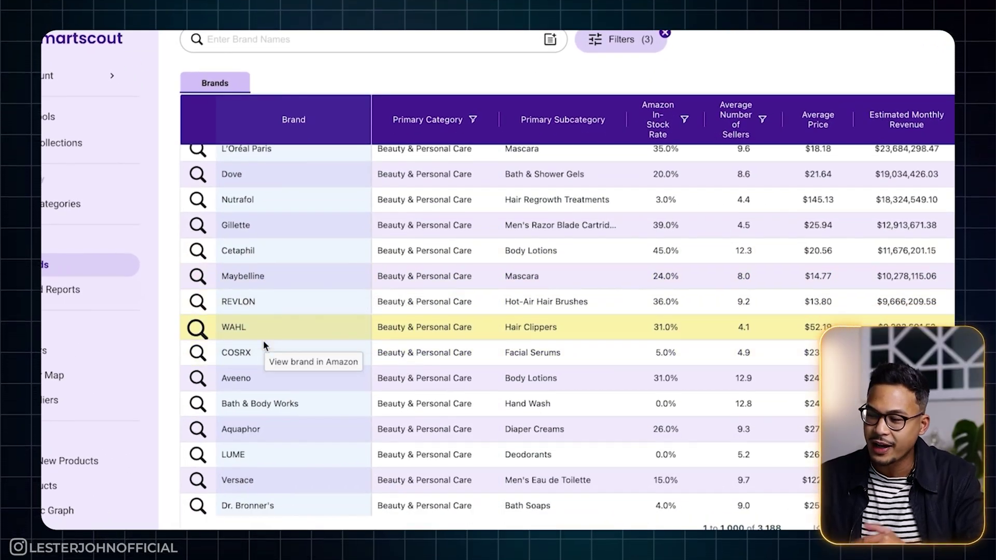
scroll(344, 344, down, 5)
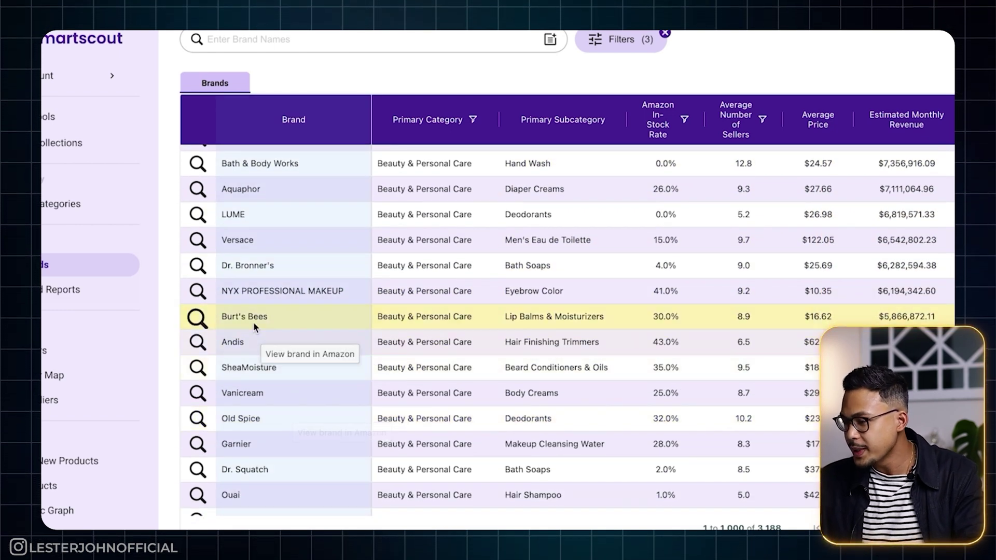
scroll(286, 374, down, 3)
scroll(260, 374, down, 4)
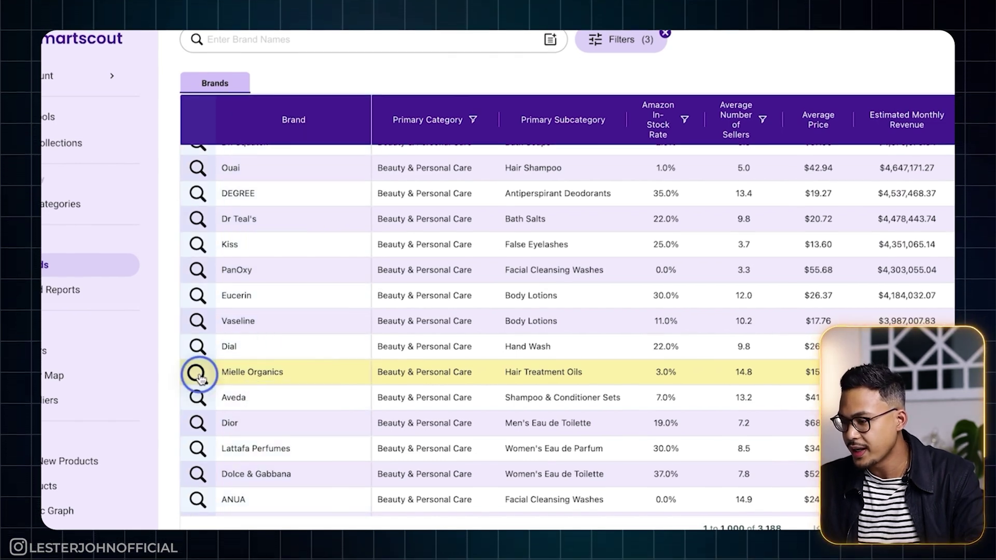
click(197, 373)
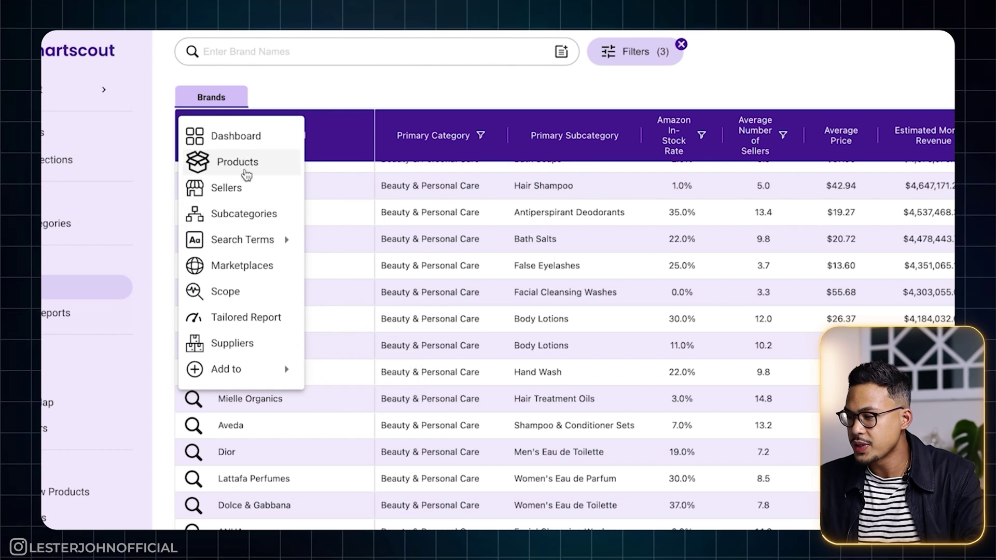
click(234, 162)
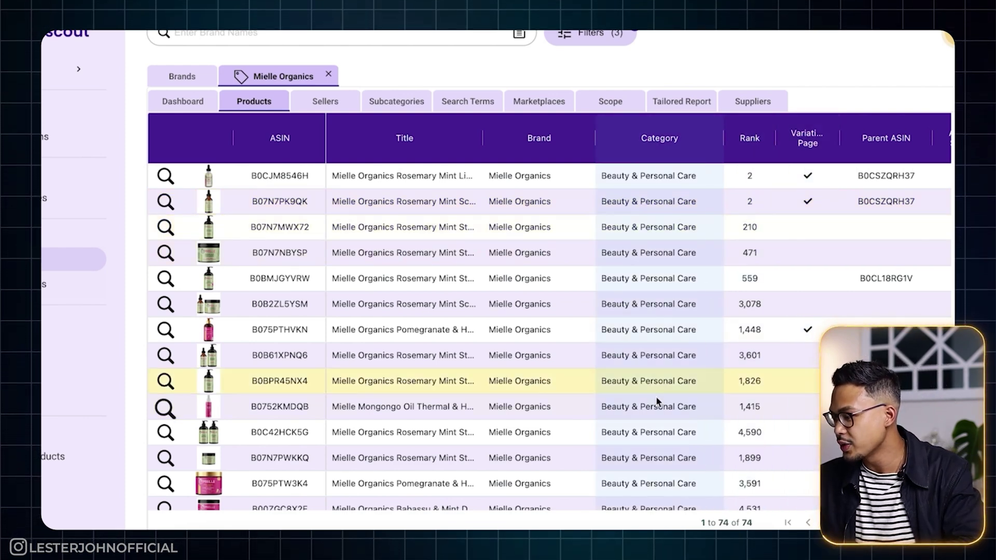
Move the Estimated Monthly Units Sold column directly after Rank in the Mielle Organics product table
scroll(811, 267, right, 5)
scroll(811, 266, right, 3)
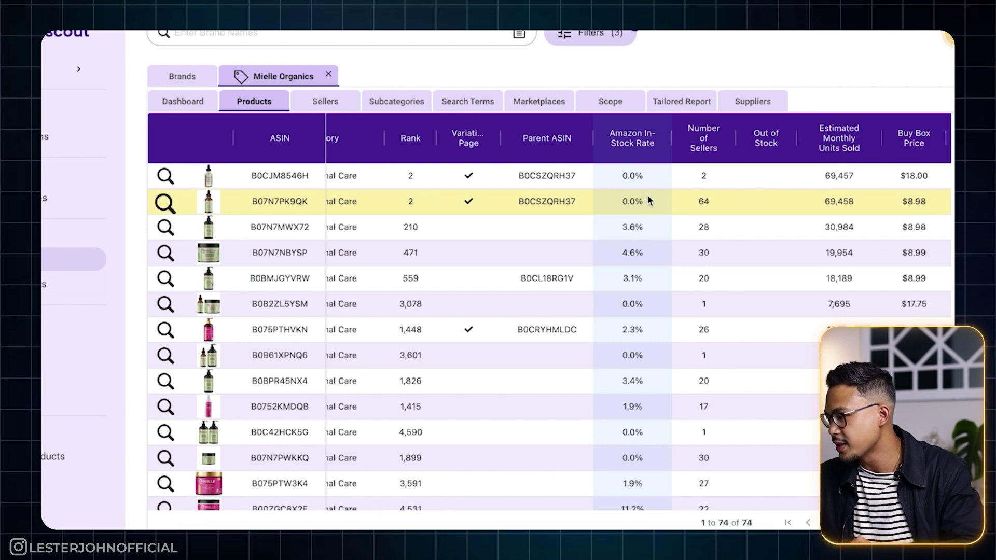
scroll(698, 229, right, 2)
mouse_move(730, 137)
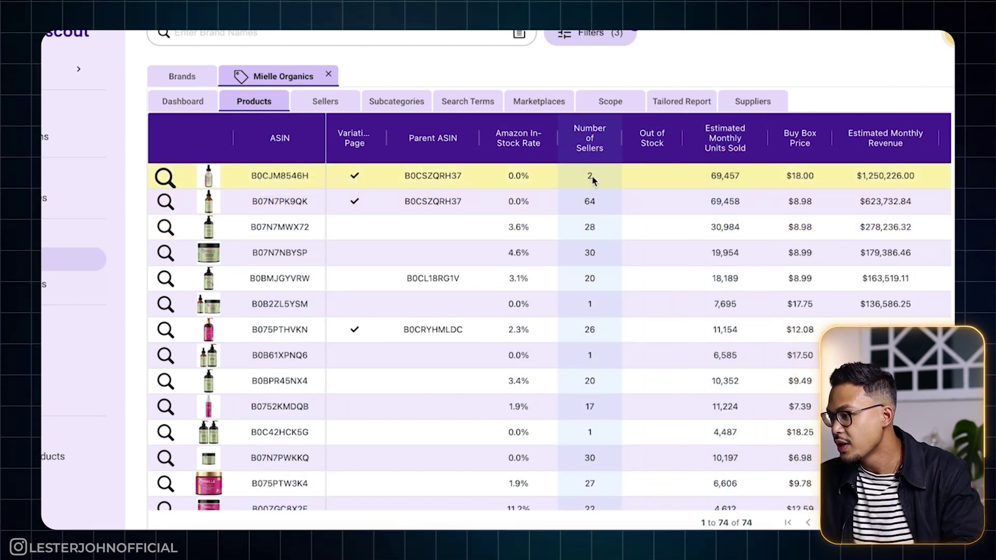
scroll(597, 186, left, 3)
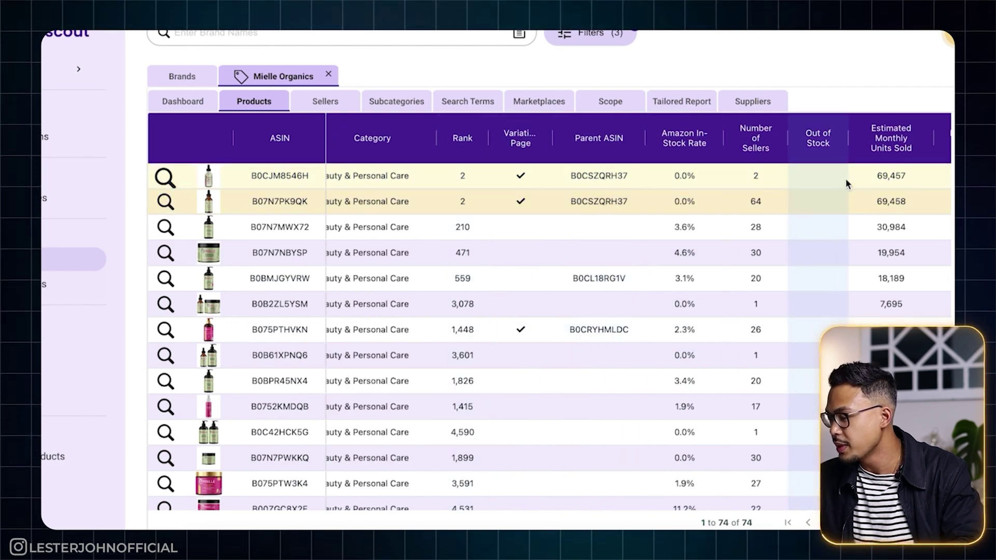
scroll(840, 179, right, 2)
drag(835, 141, 445, 136)
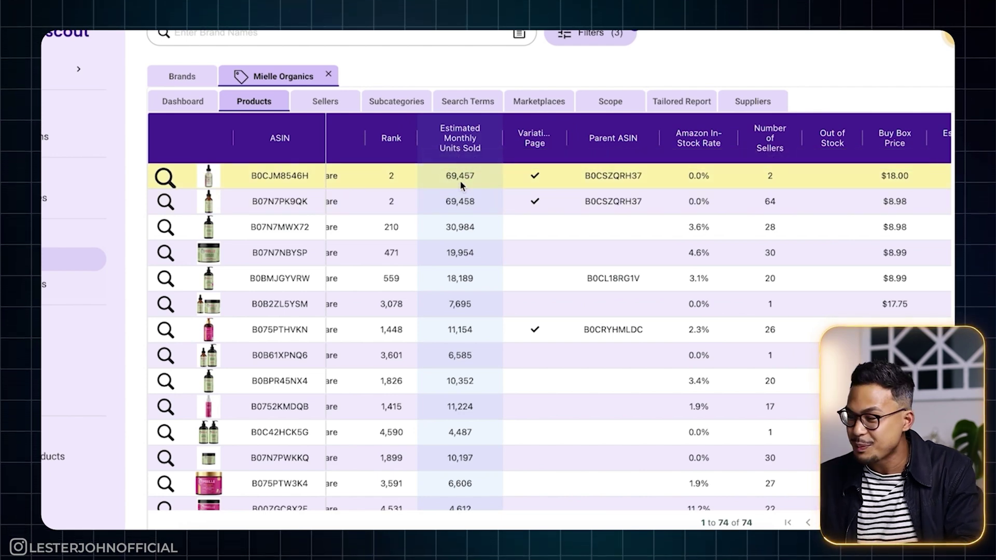
Check the products' estimated monthly revenue and open the Amazon listing of ASIN B07N7PK9QK
scroll(483, 204, right, 5)
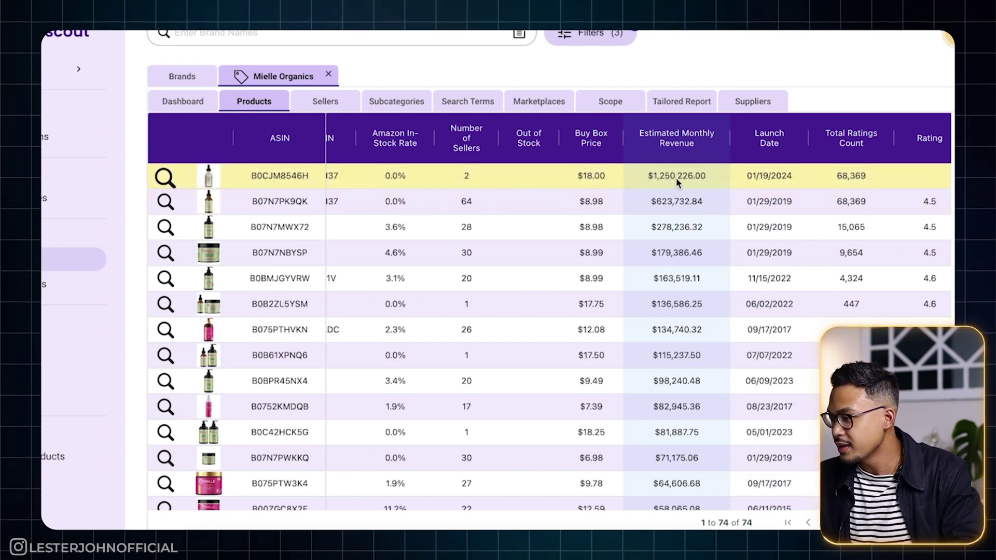
scroll(676, 178, left, 5)
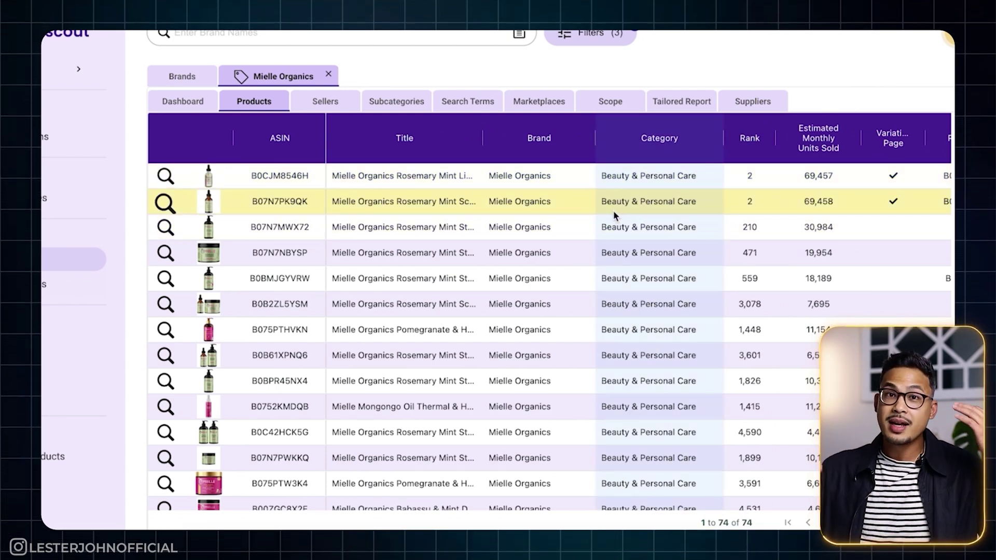
click(289, 206)
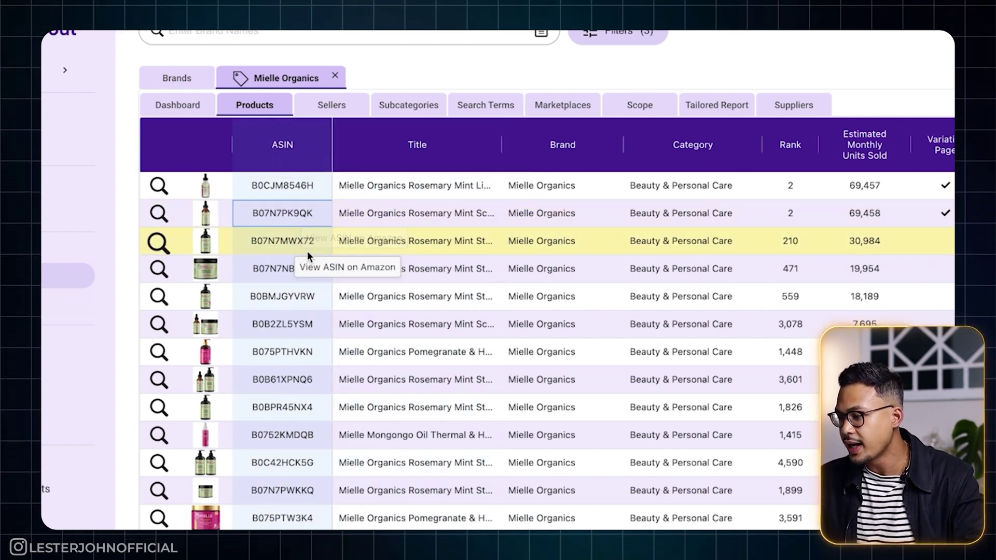
click(304, 218)
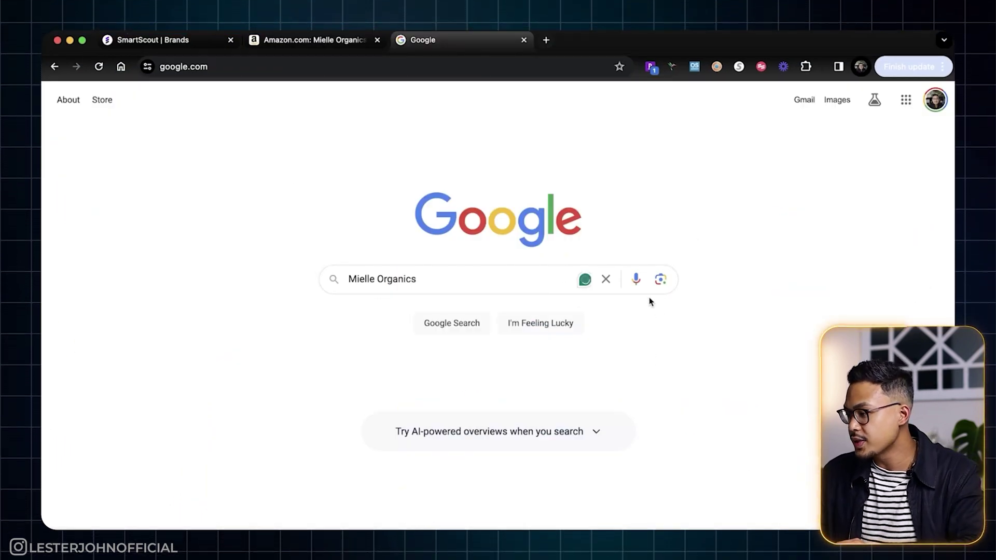
Search Google for "Mielle Organics" and open the brand's official website, mielleorganics.com
click(508, 283)
key(Return)
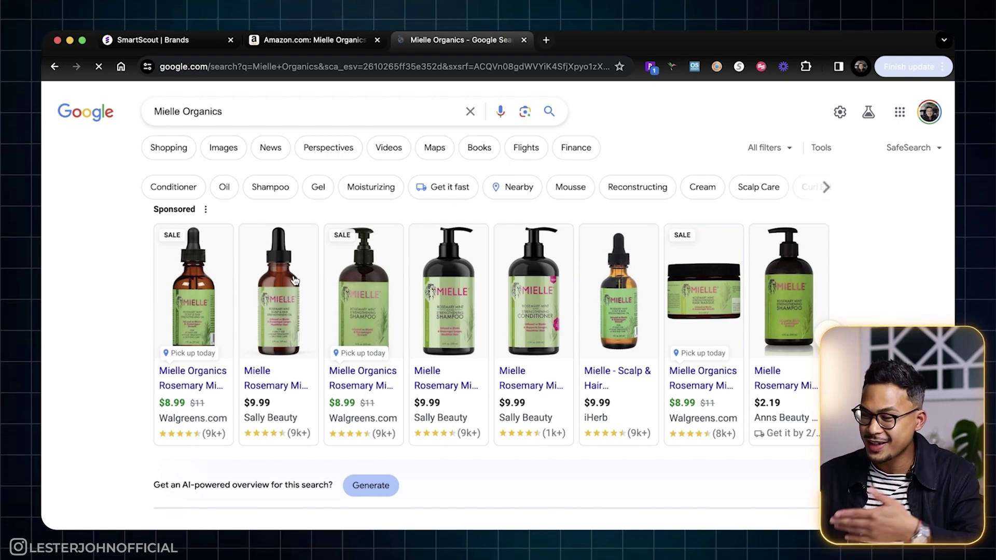
scroll(294, 280, down, 5)
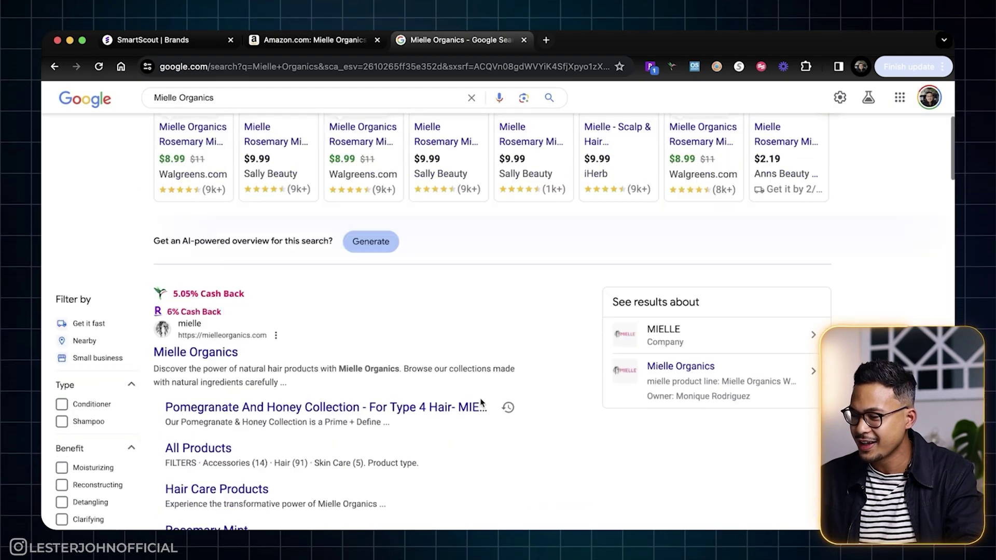
scroll(296, 290, up, 5)
scroll(290, 289, down, 6)
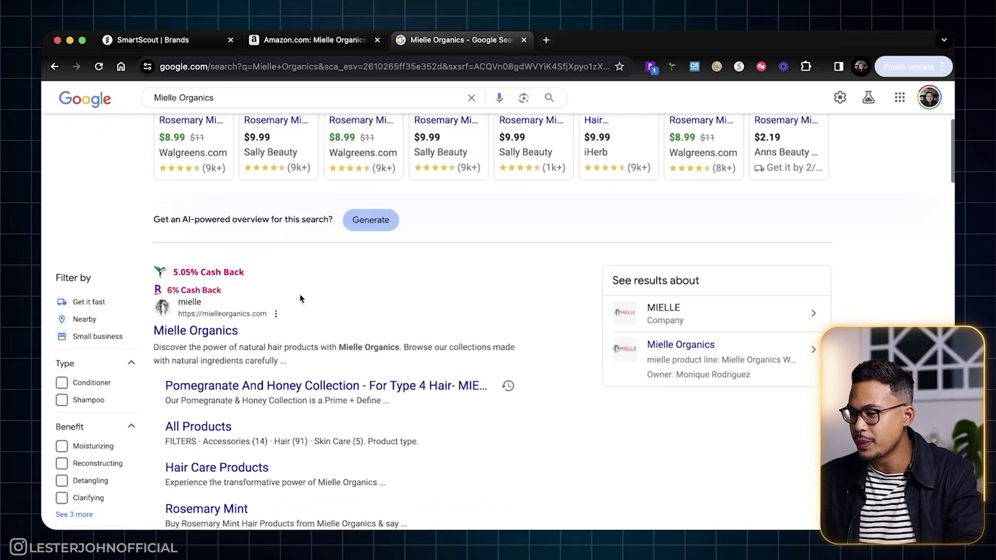
click(223, 262)
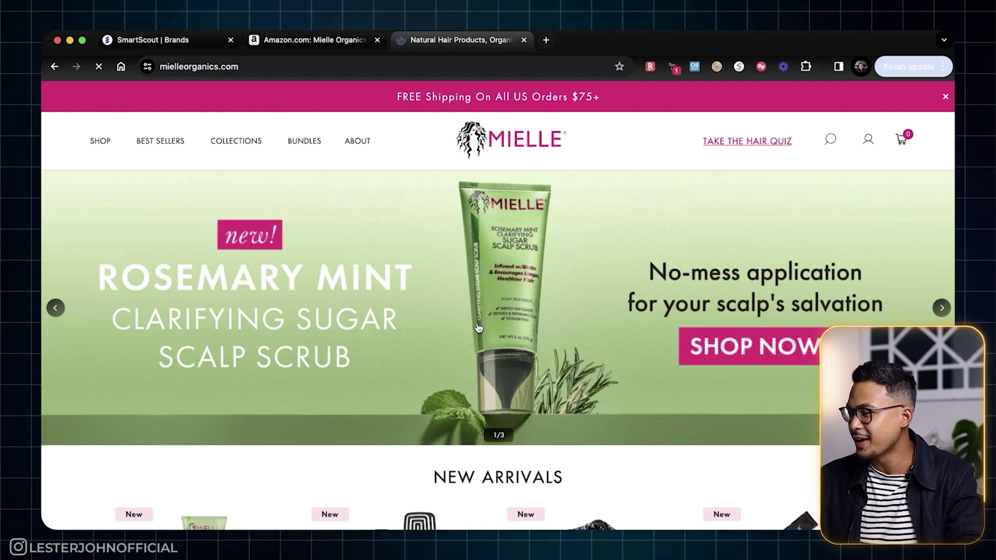
click(716, 113)
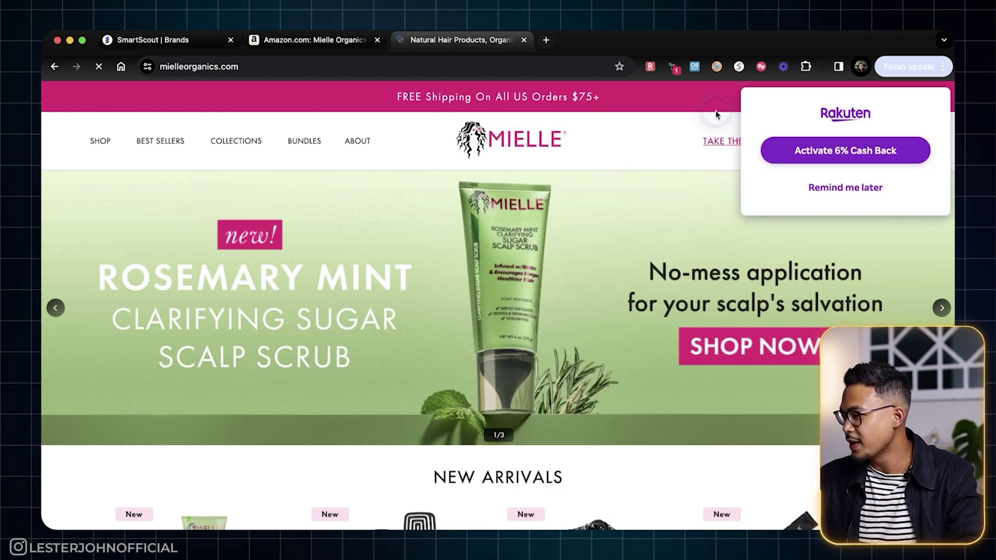
Dismiss the cash-back pop-ups on the Mielle site and open Customer Support from the page footer
click(844, 189)
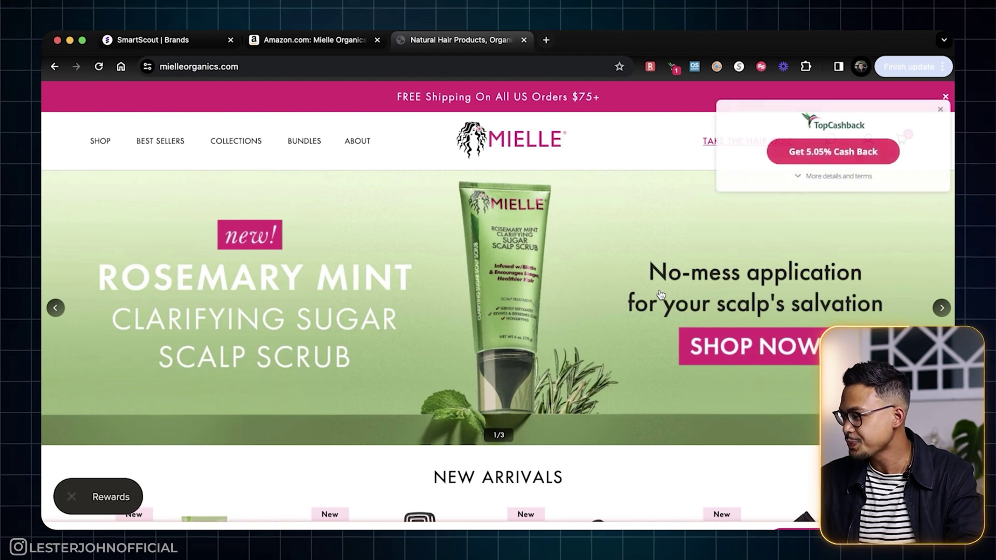
click(943, 113)
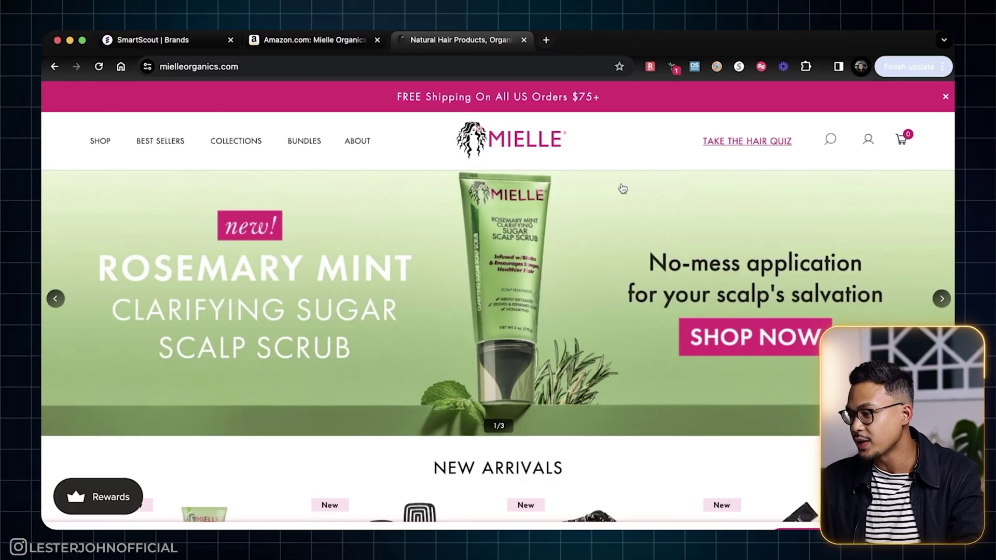
scroll(559, 286, down, 10)
scroll(559, 285, down, 20)
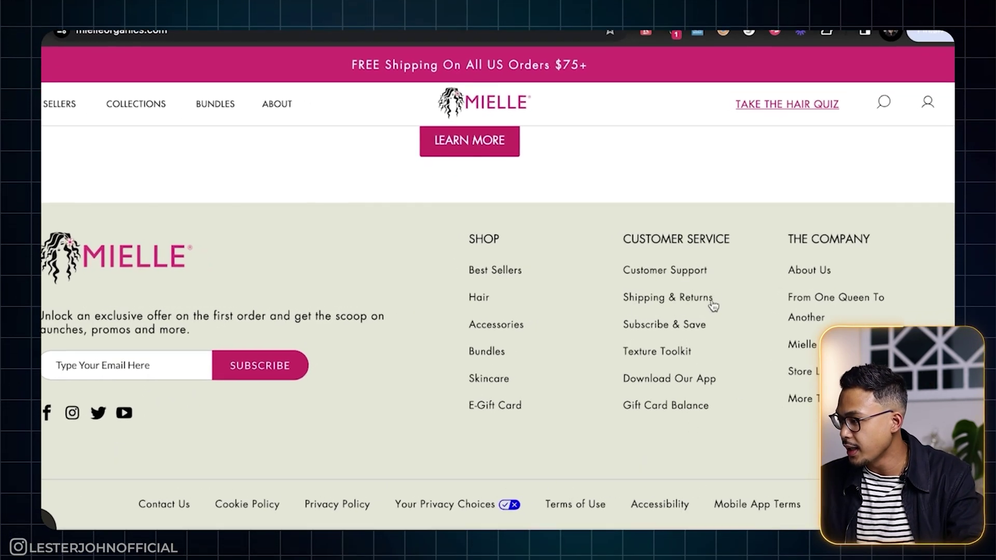
click(689, 268)
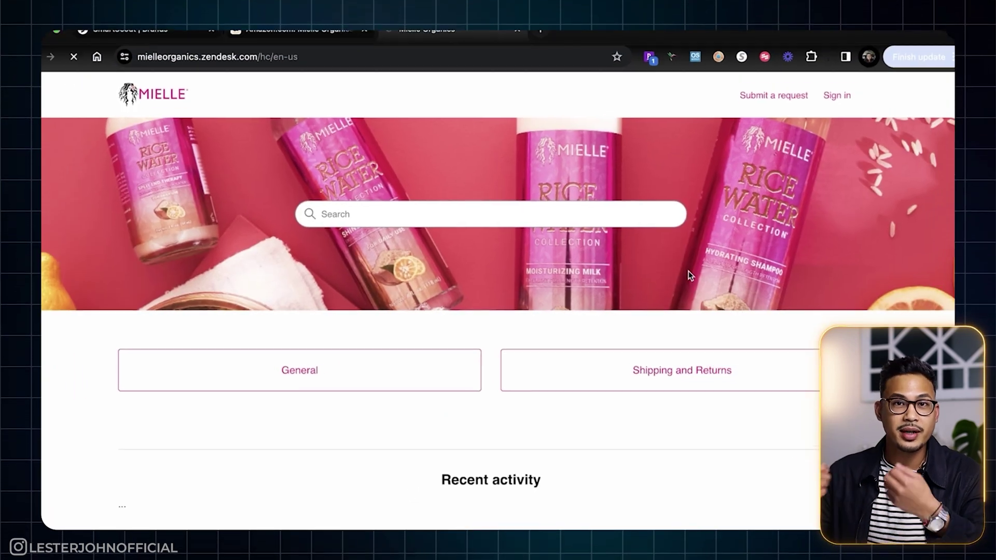
Open a new request form in the Mielle help center and choose Wholesale/Distributor Request as the issue
scroll(524, 399, down, 3)
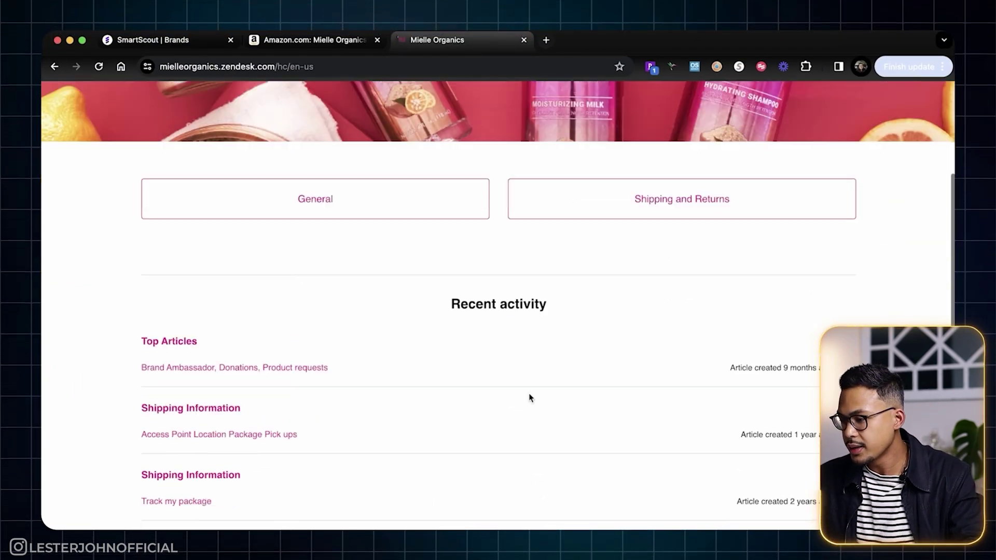
scroll(530, 398, down, 4)
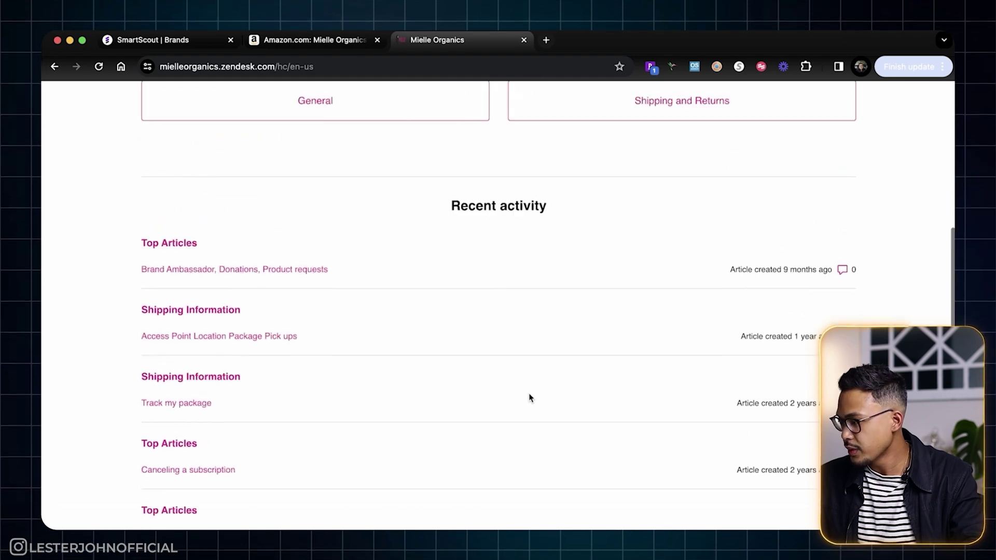
scroll(530, 399, up, 10)
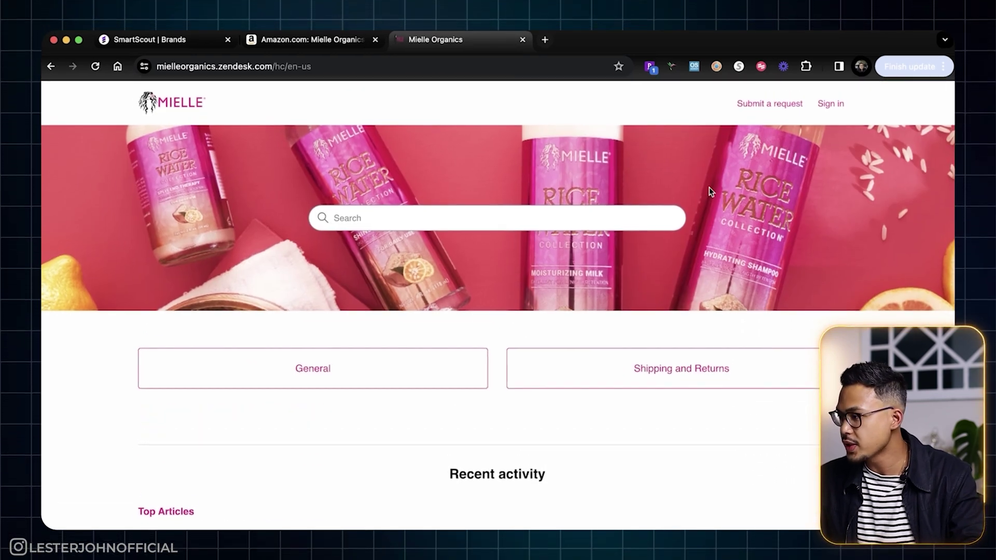
click(774, 104)
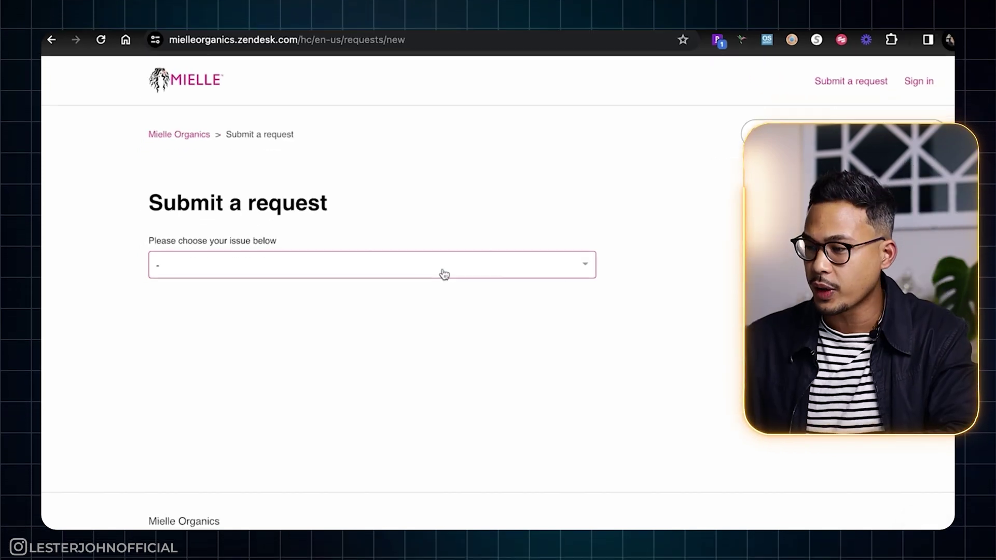
click(445, 274)
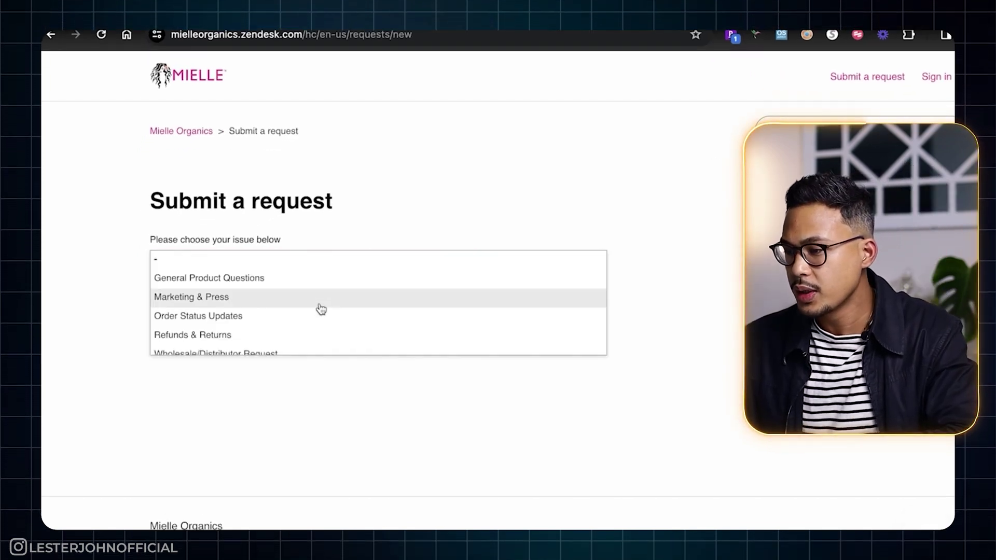
scroll(311, 303, down, 1)
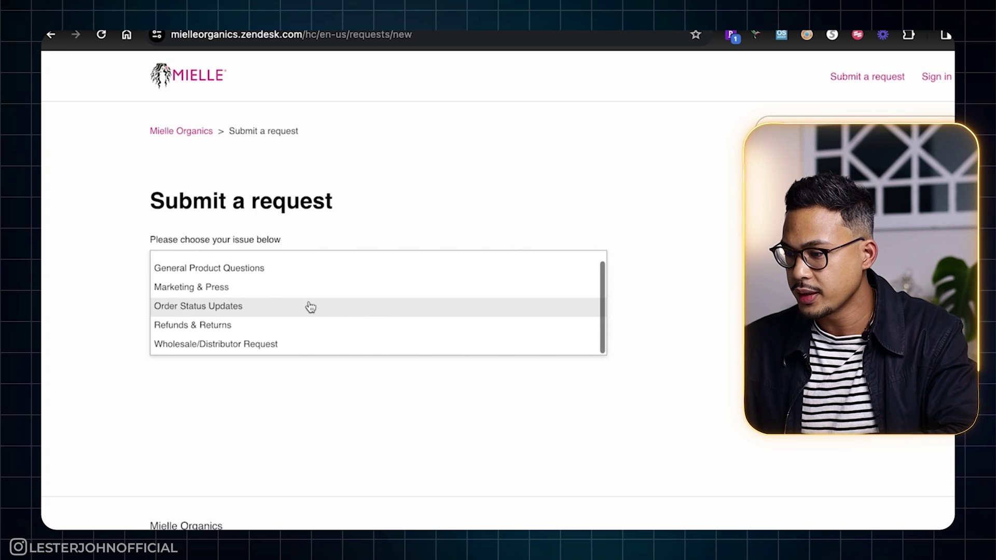
click(285, 344)
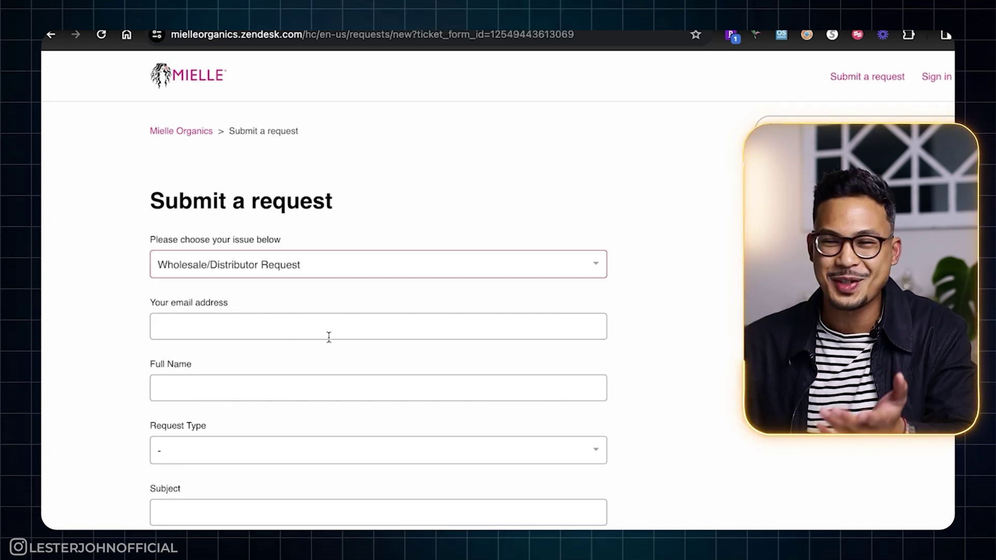
Set the request type to Domestic and the subject to "Inquiry About Wholesale Purchasing" in the request form
scroll(702, 350, down, 3)
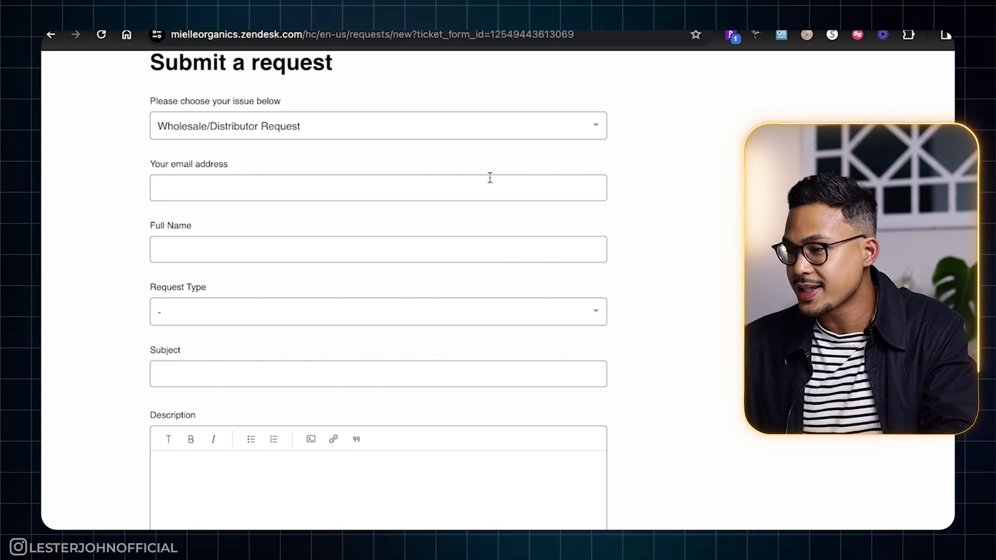
click(205, 314)
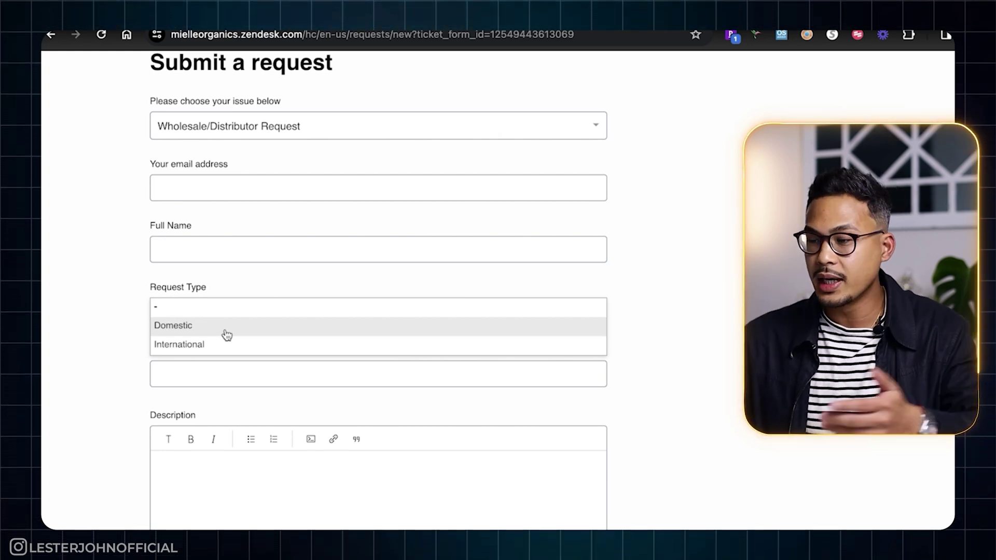
click(226, 334)
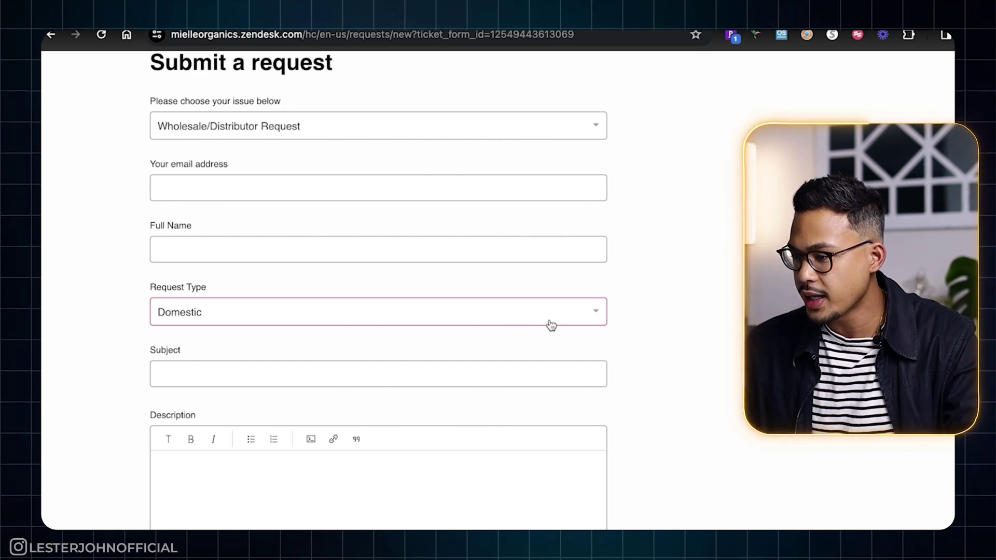
click(501, 367)
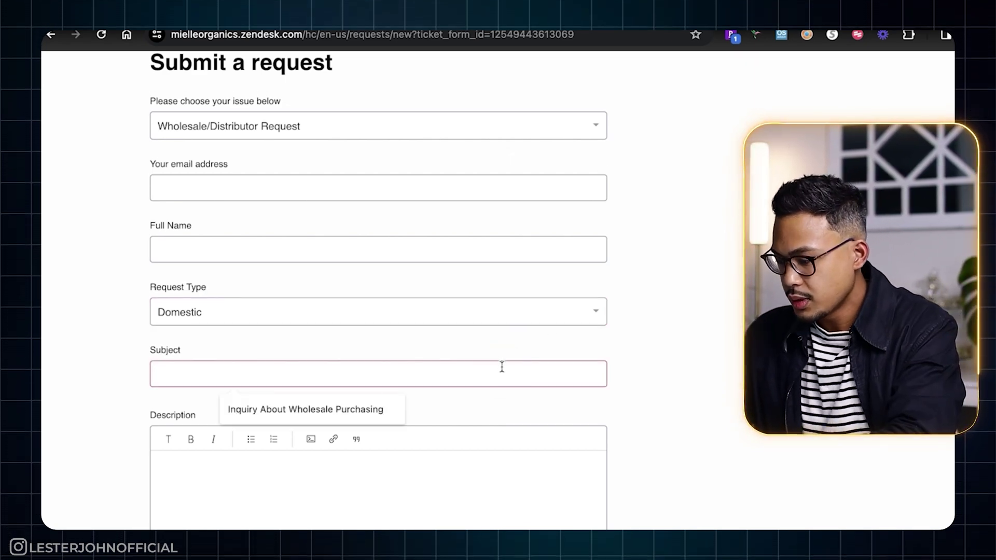
text(Inquiry About Wholesale Purchasing)
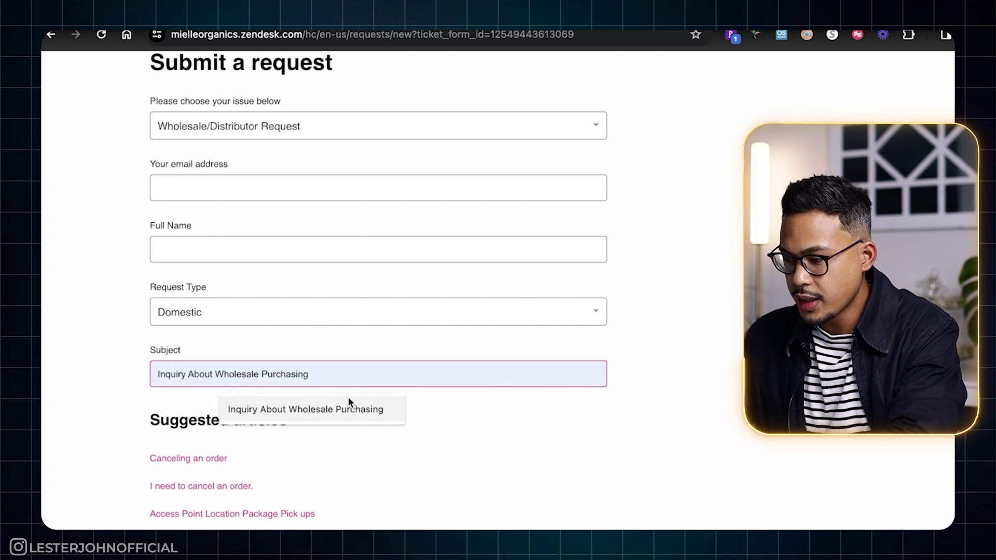
click(346, 408)
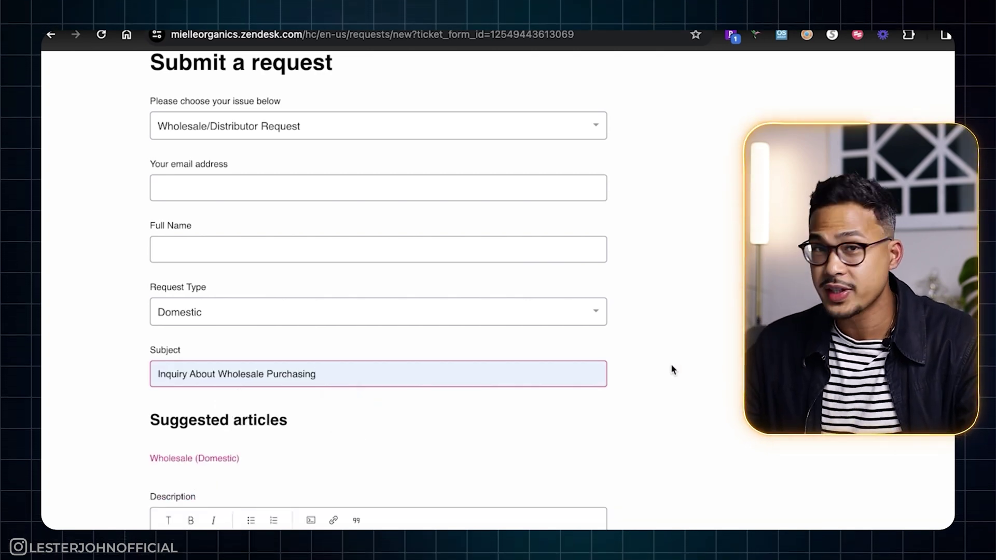
scroll(671, 369, down, 2)
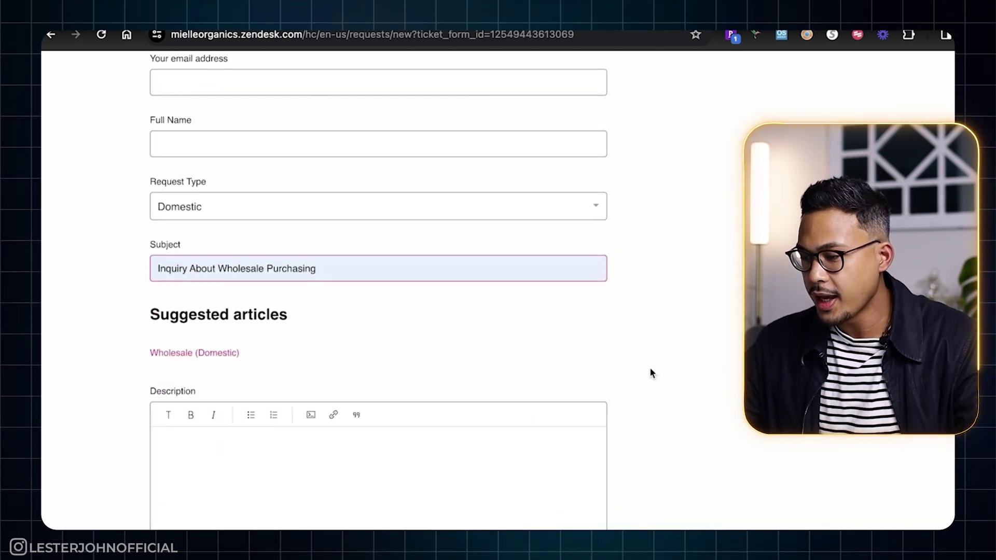
scroll(378, 311, down, 2)
click(208, 363)
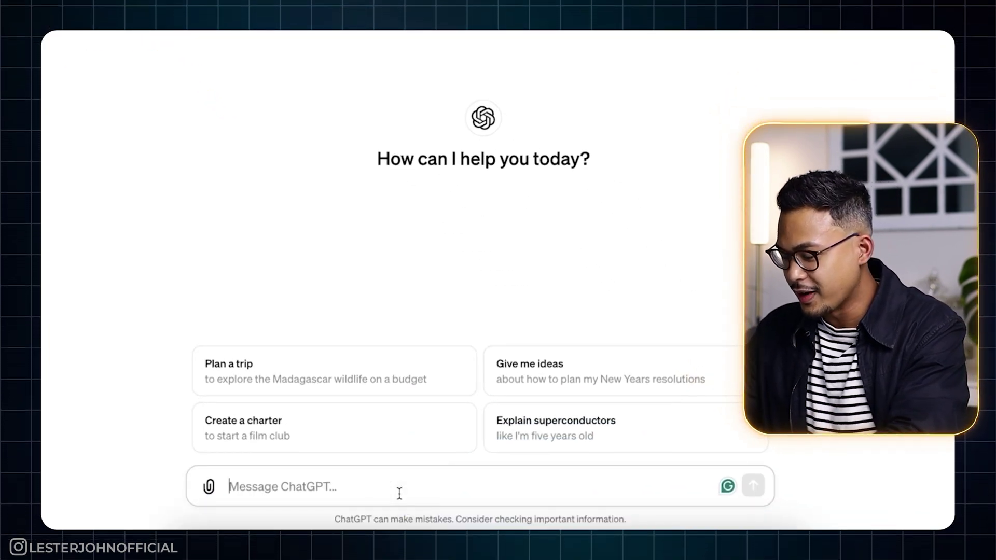
Switch to ChatGPT and request a simple, direct email template for reaching out to a wholesale supplier or distributor to open an account
text(make me an emai)
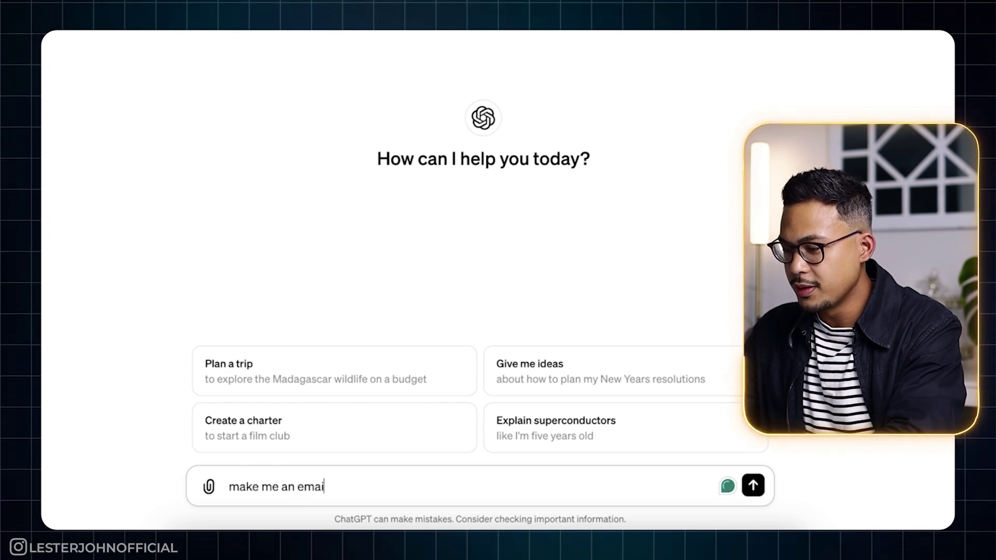
text(l template)
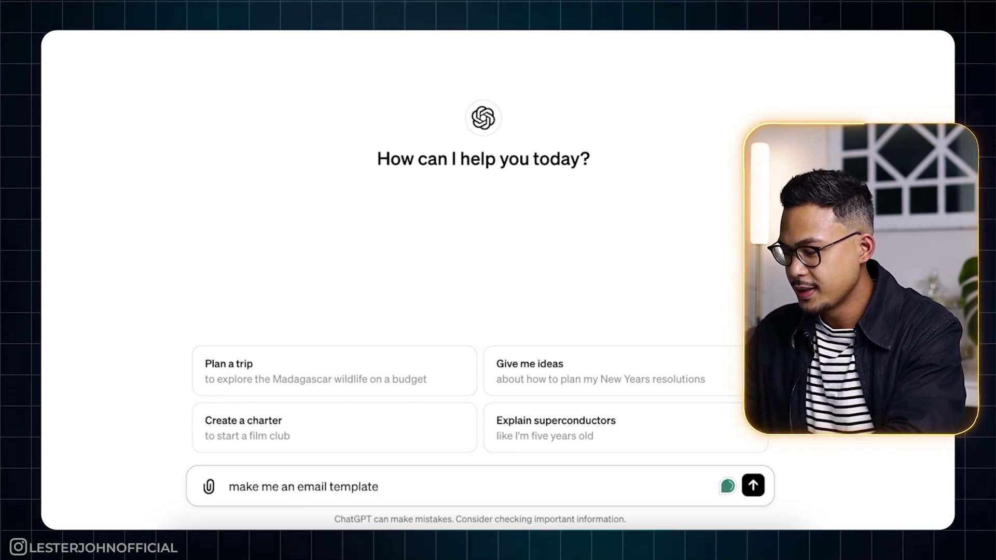
text( to re)
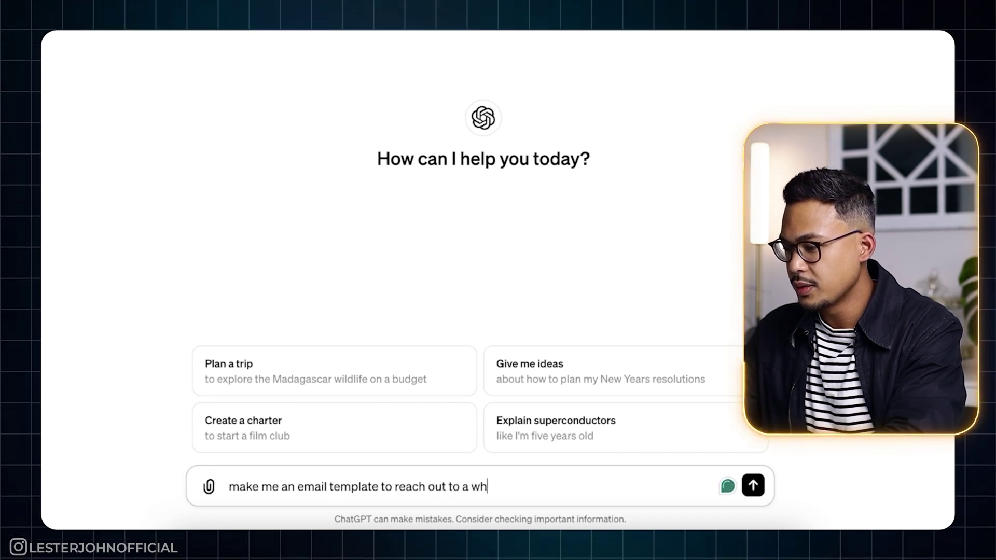
text(ach out to a wh)
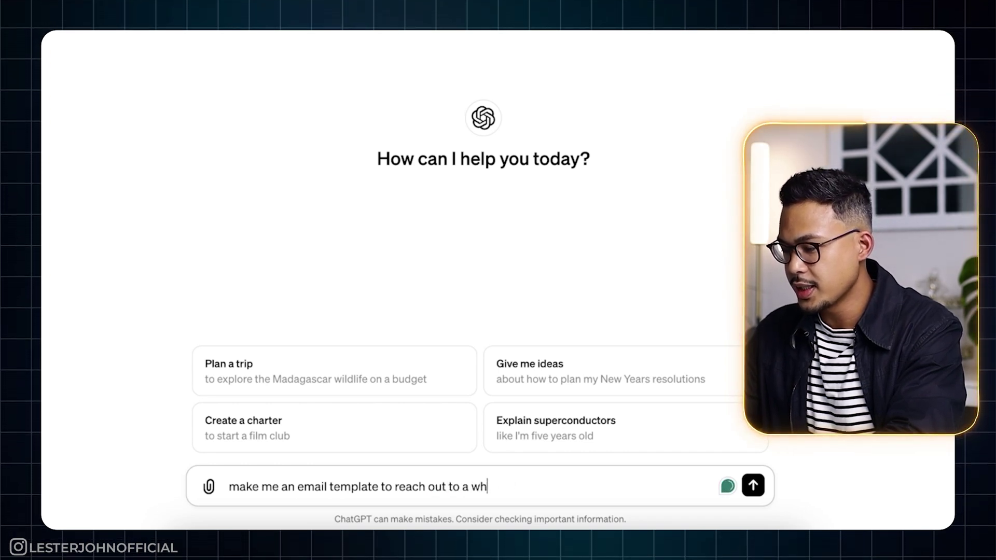
text(olesale supploer)
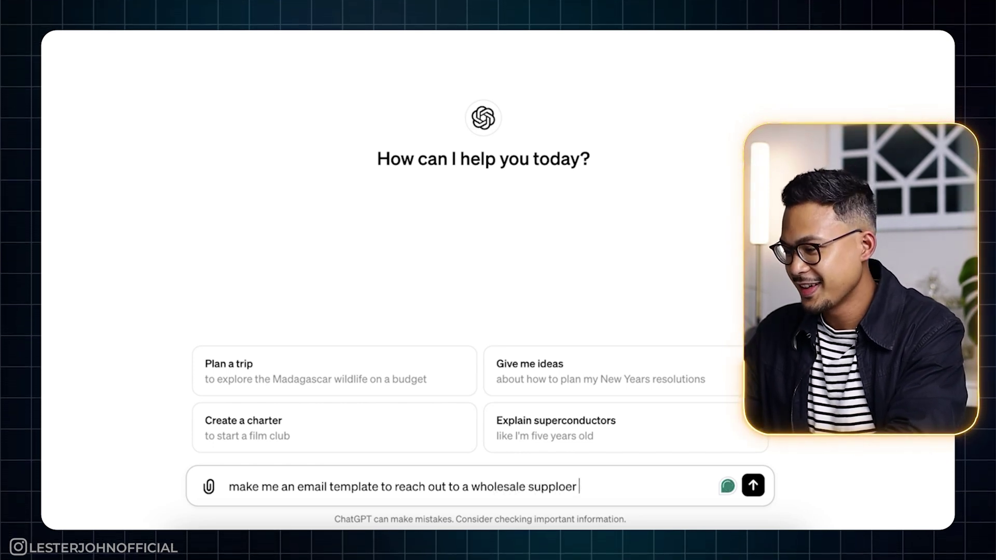
text(or distributor that we can)
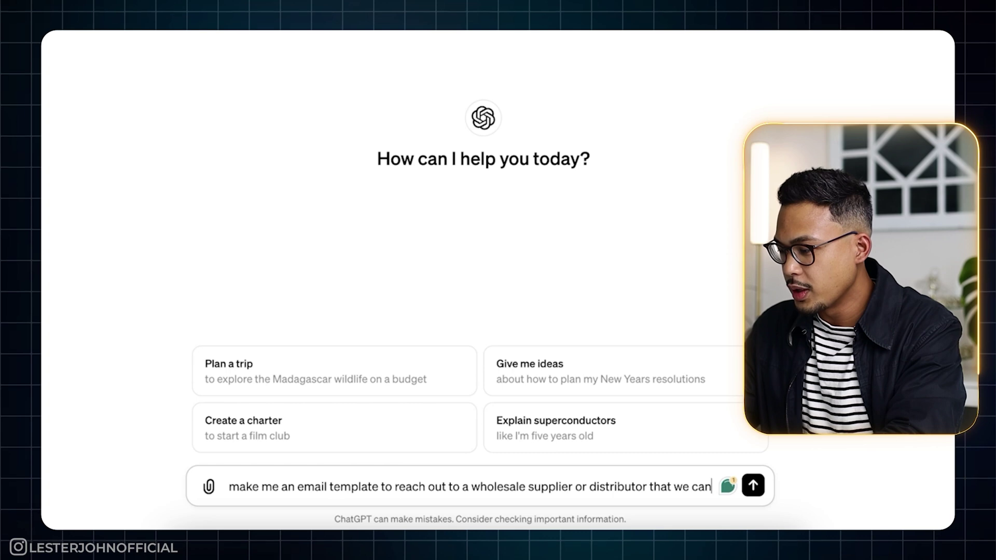
text(open an a)
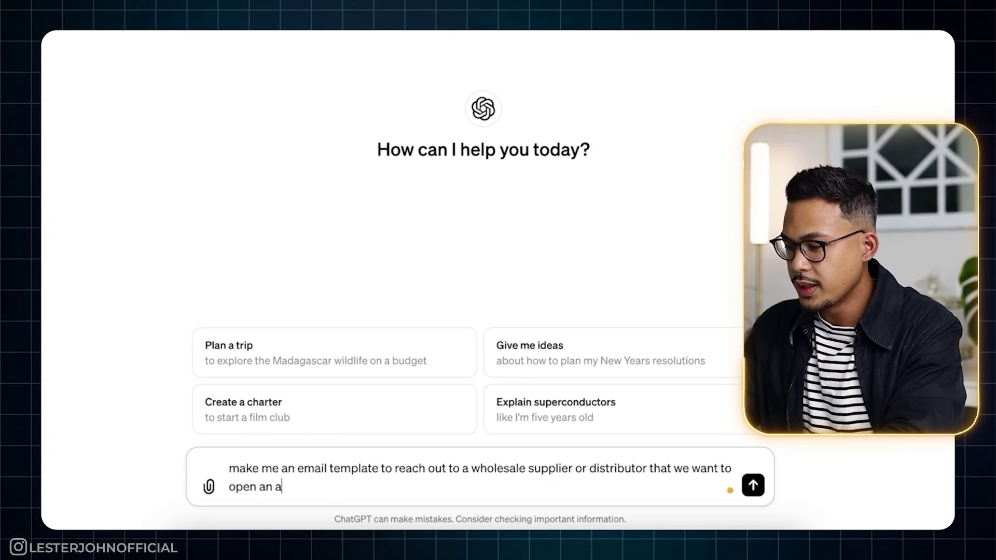
text(ccount with them. Make it simple and direct to the poin)
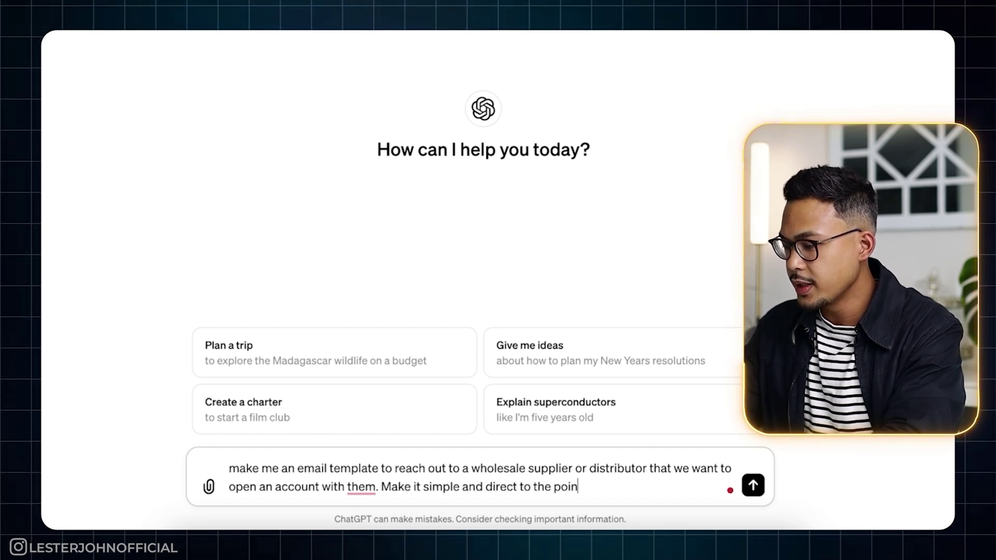
text(:))
key(Return)
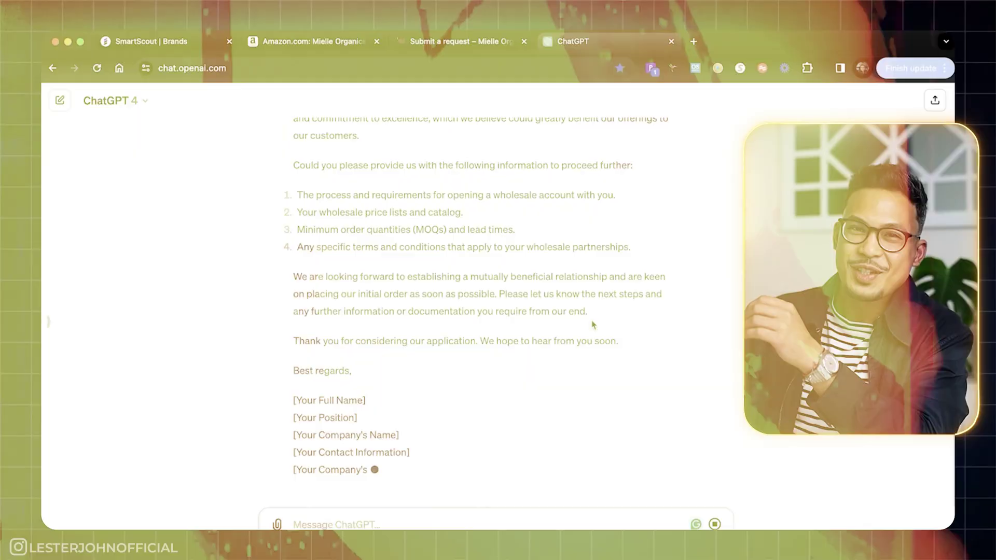
Review the generated email template, ask ChatGPT "can you please simplify this email", and read the shorter version
scroll(591, 319, up, 5)
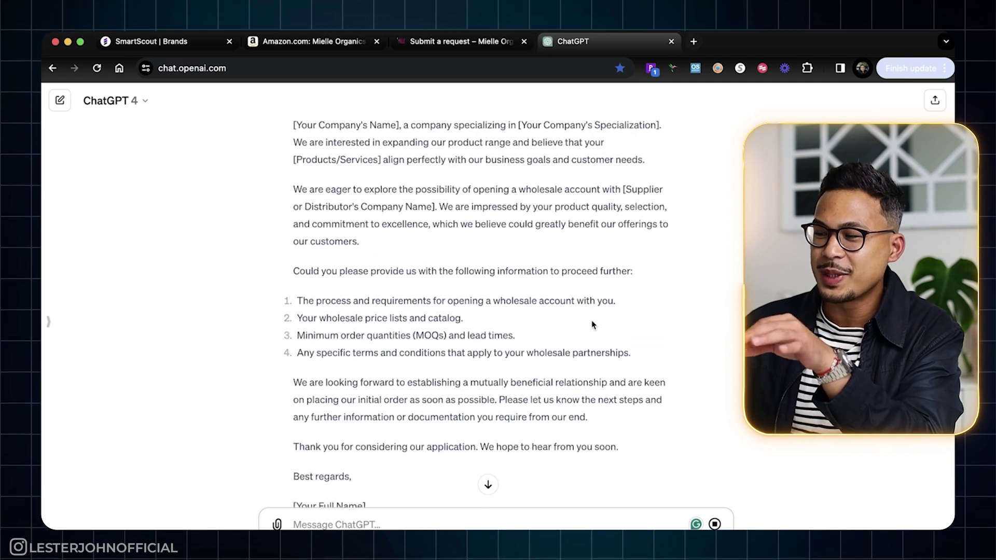
scroll(591, 319, up, 1)
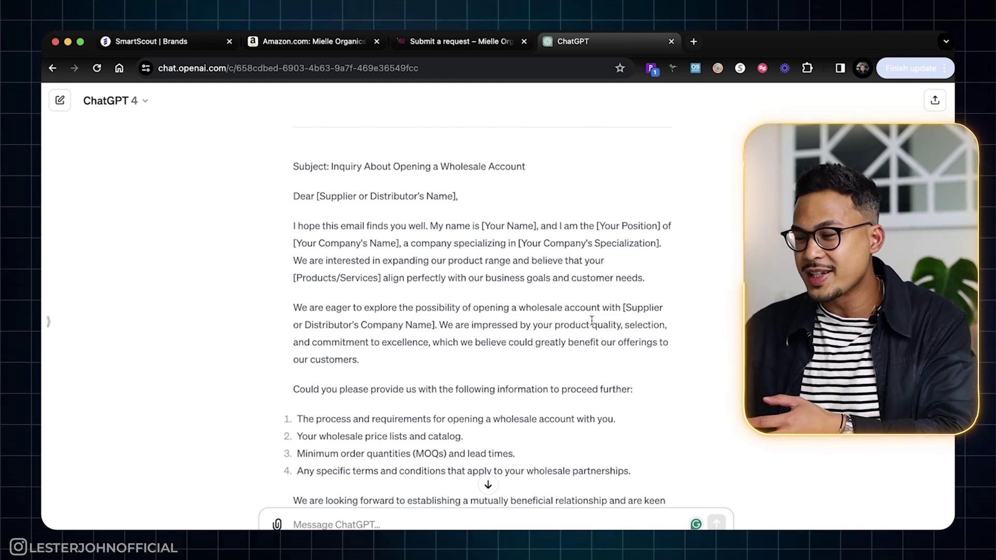
scroll(591, 320, down, 10)
text(can you please simpl)
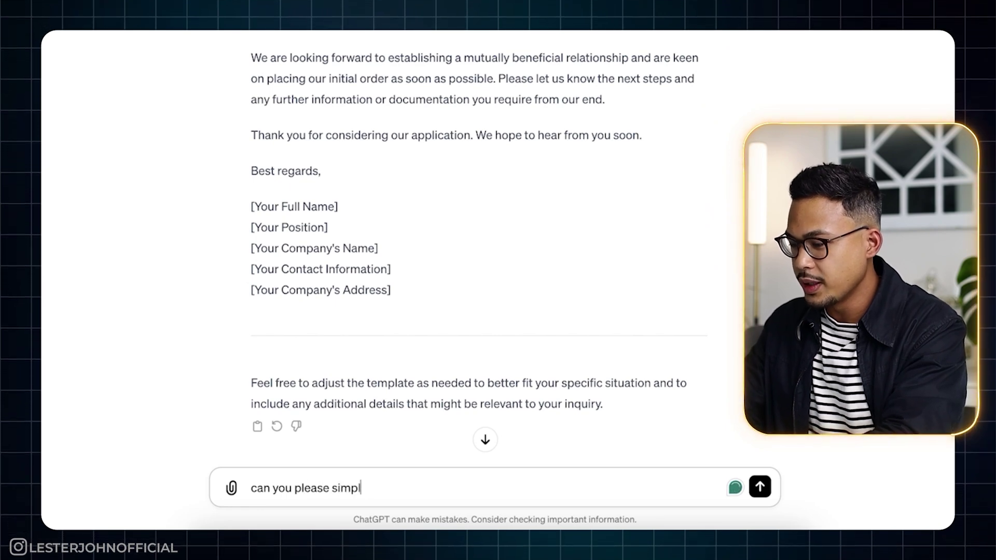
text(ify)
key(BackSpace)
text(ify)
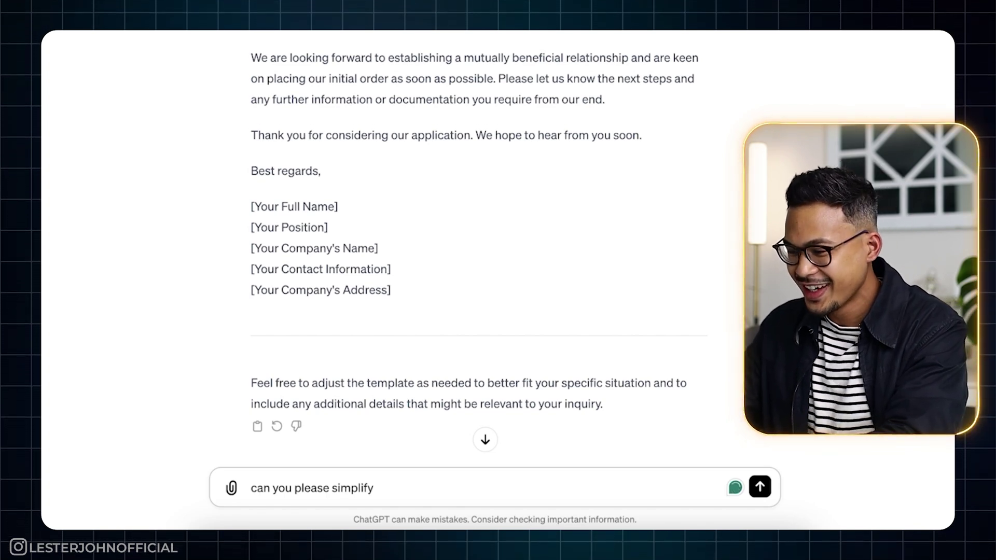
text( this email)
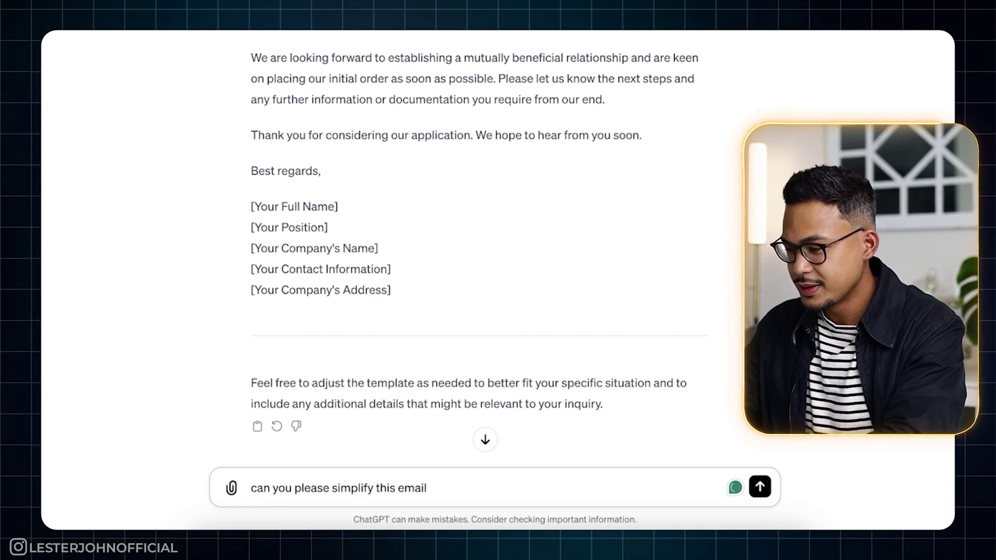
key(Return)
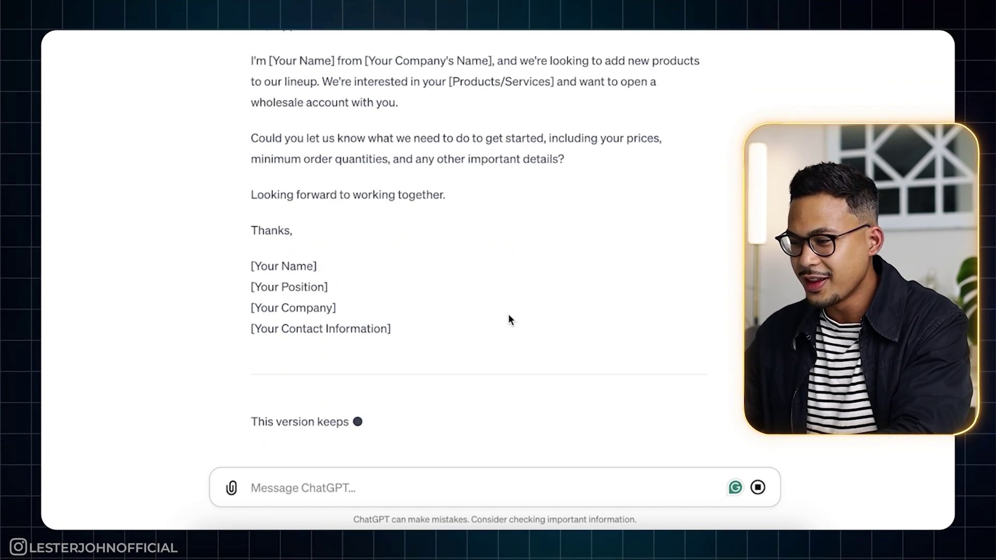
scroll(508, 319, up, 2)
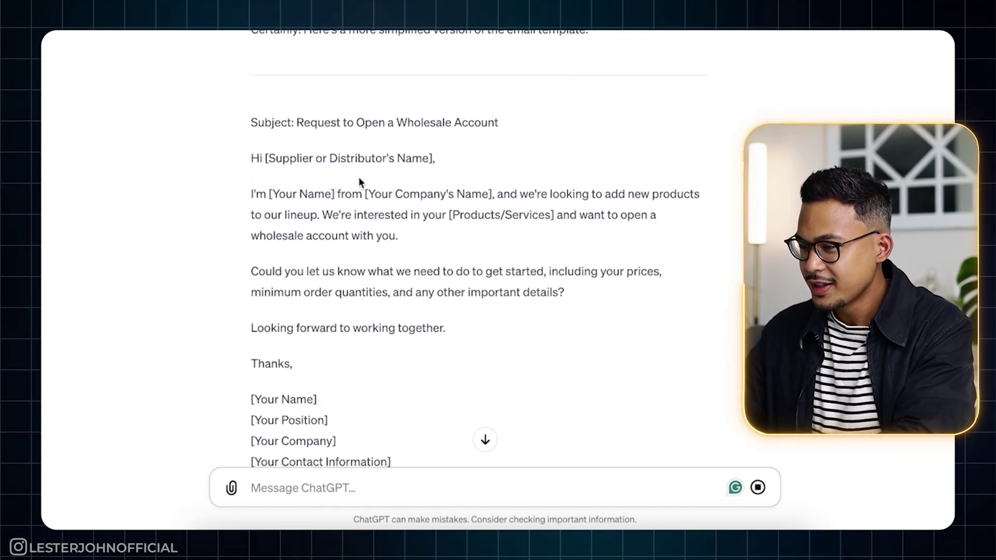
Copy the subject line "Request to Open a Wholesale Account" from the ChatGPT template and replace the Mielle request form's subject with it
drag(296, 122, 482, 136)
key(ctrl+c)
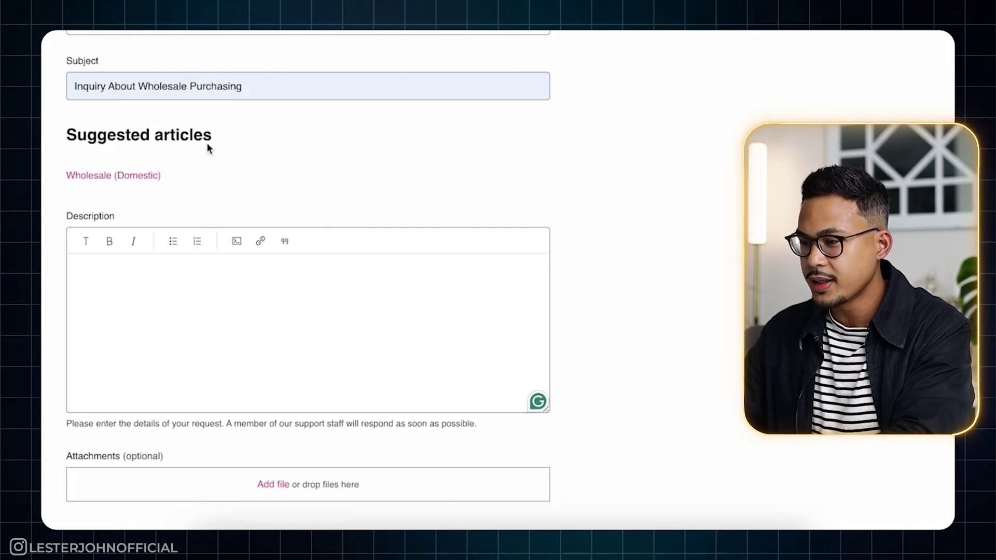
triple_click(218, 85)
key(ctrl+v)
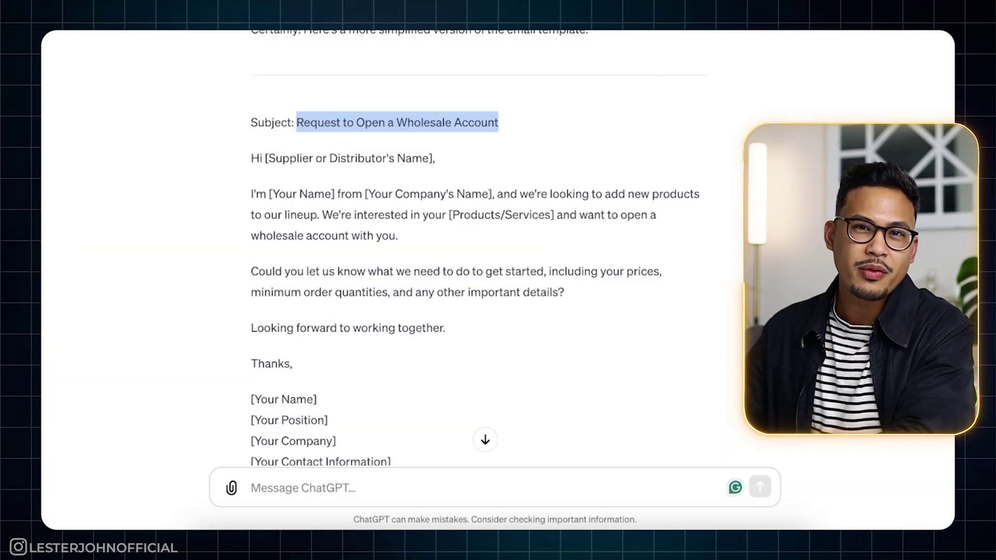
Copy the template's body from the greeting through "Thanks," in ChatGPT, review its wording, and paste it into the request form's description
drag(250, 158, 464, 347)
key(ctrl+c)
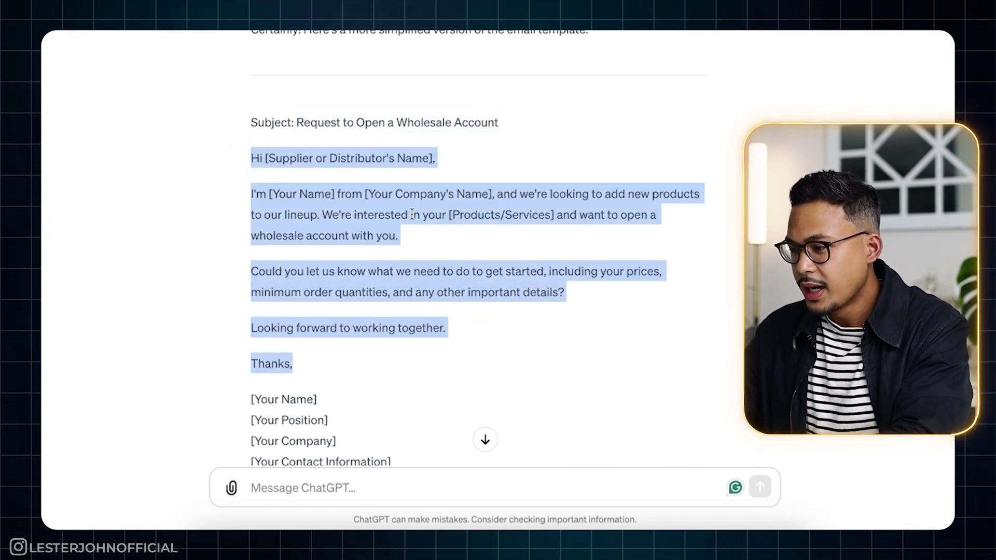
click(459, 221)
click(260, 158)
drag(264, 158, 475, 165)
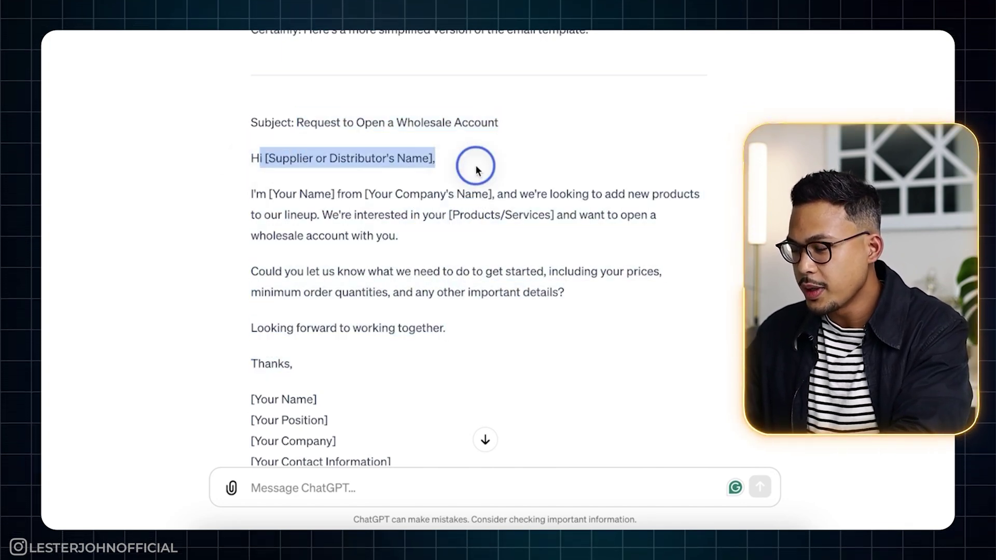
click(433, 213)
click(254, 154)
drag(254, 154, 423, 156)
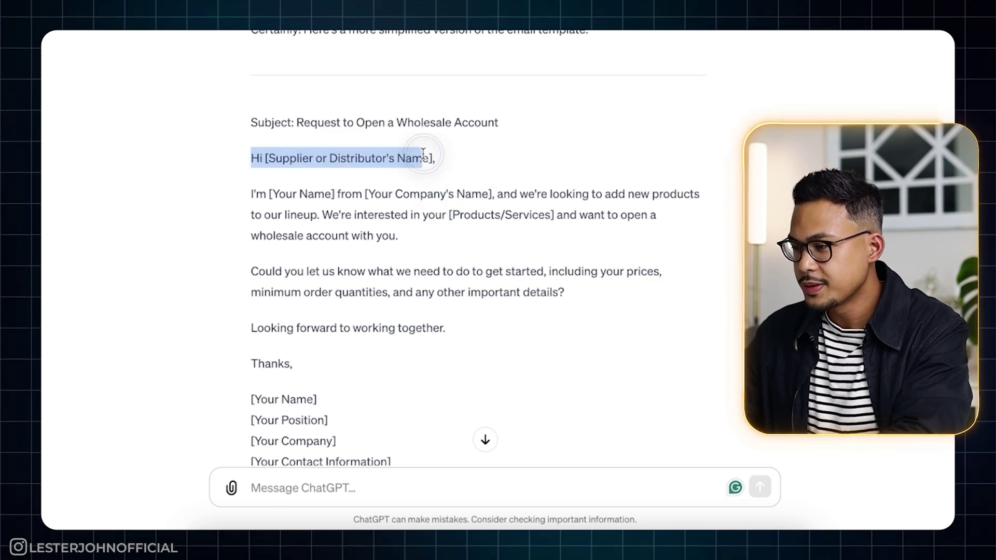
click(394, 239)
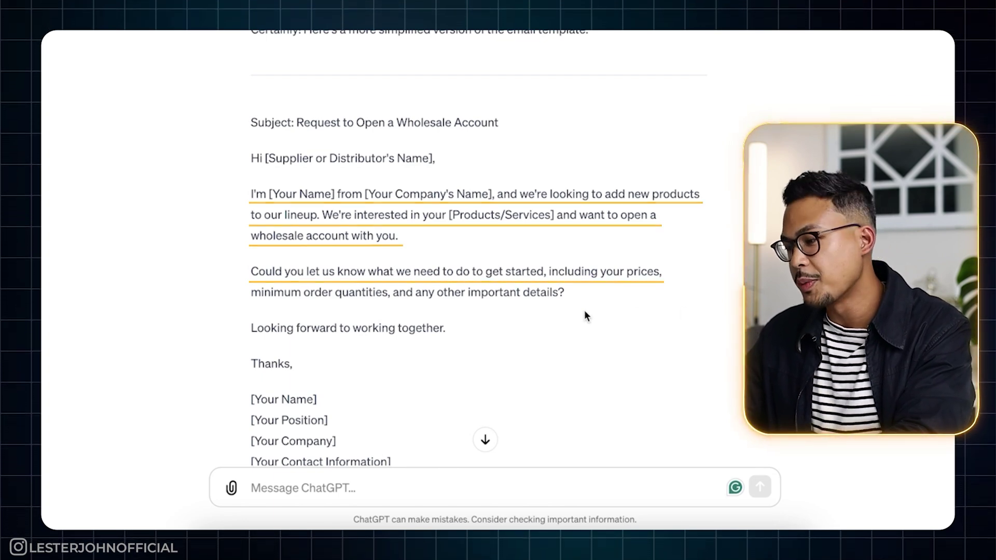
scroll(584, 311, down, 1)
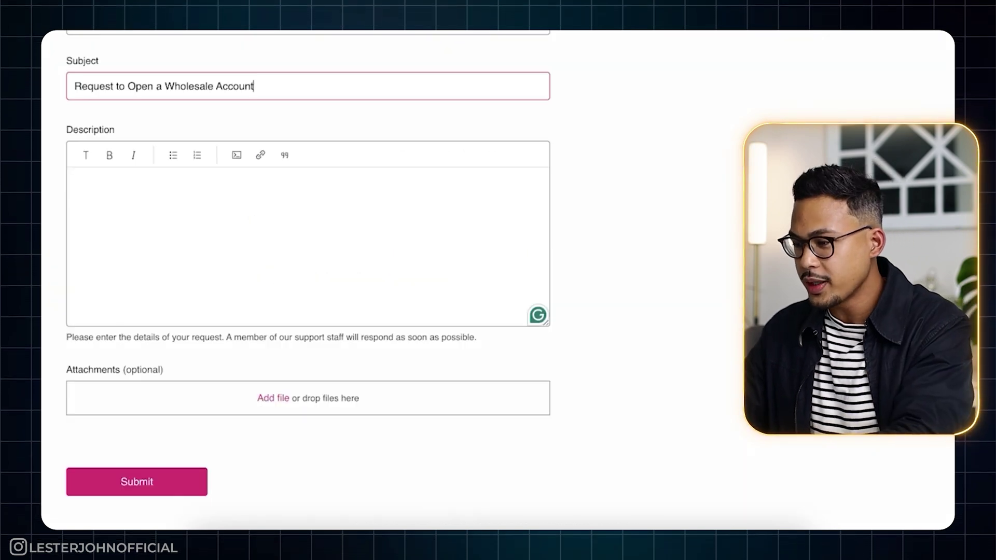
click(309, 185)
key(ctrl+v)
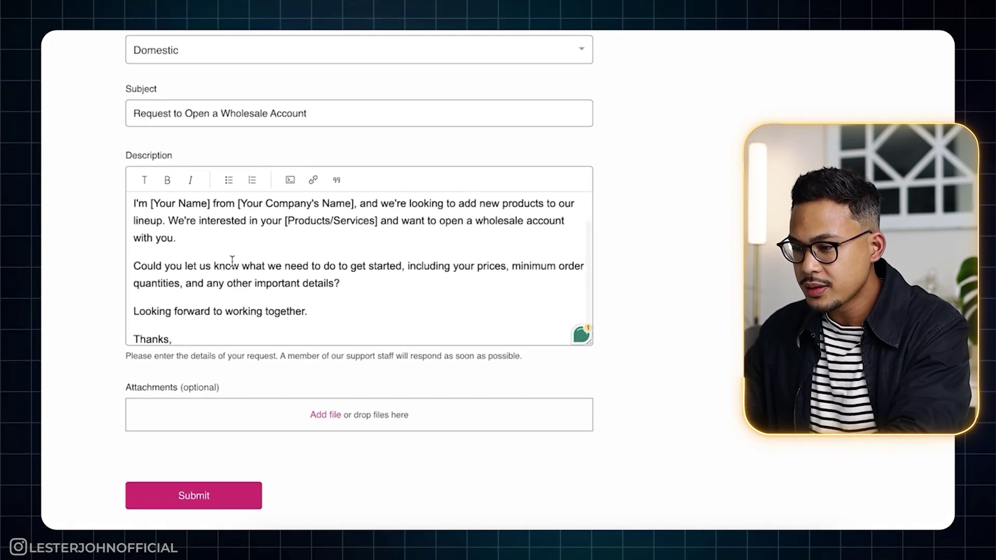
Replace the supplier-name placeholder in the description's greeting so it reads "Hi!"
scroll(231, 261, up, 3)
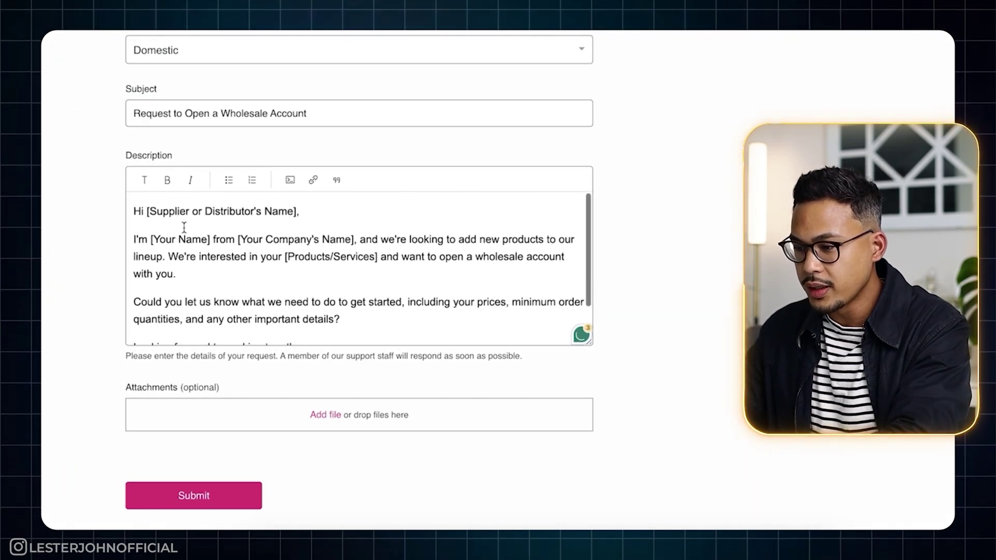
drag(140, 209, 382, 207)
text(!)
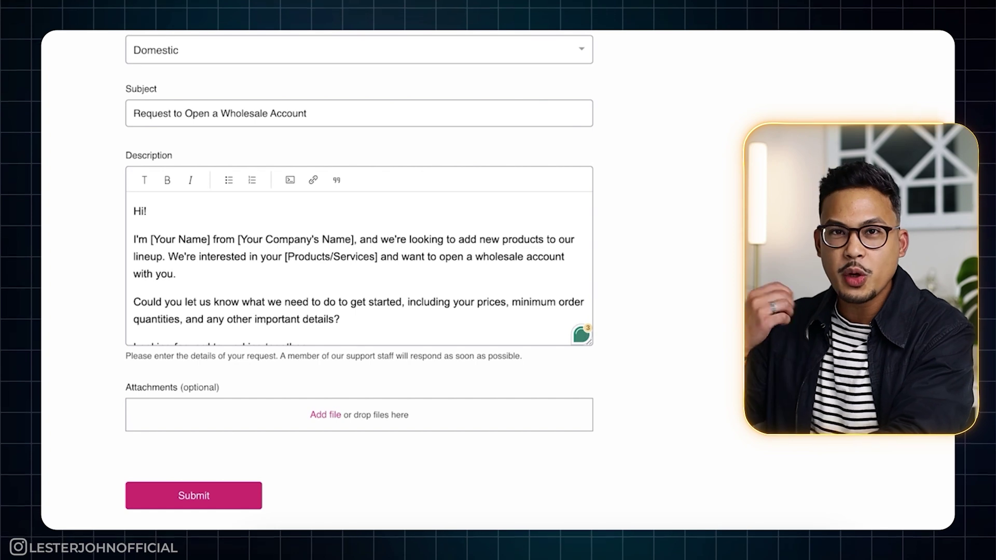
Replace the [Your Name] placeholder in the description's opening sentence with the sender's first name
click(214, 239)
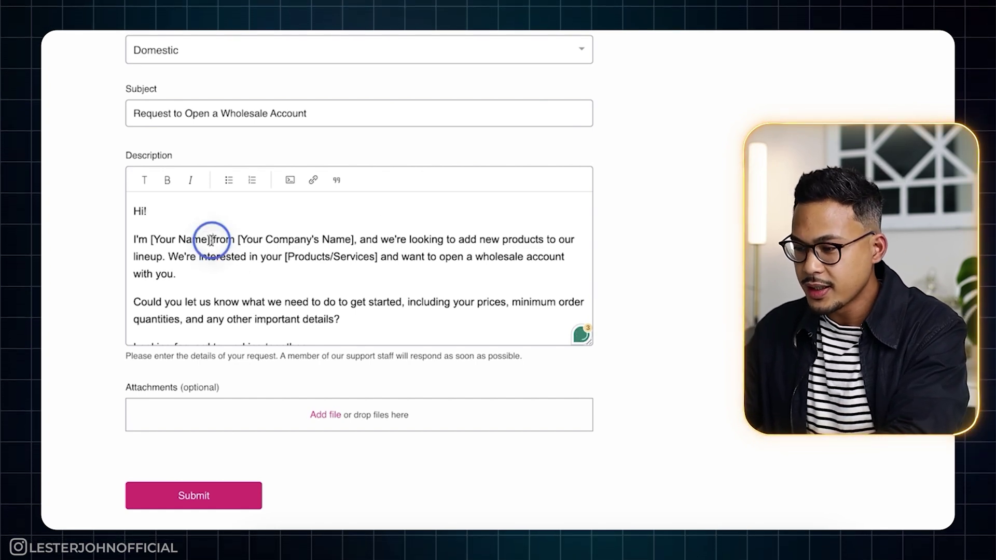
key(BackSpace)
key(BackSpace)
key(BackSpace)
key(BackSpace)
key(BackSpace)
key(BackSpace)
key(BackSpace)
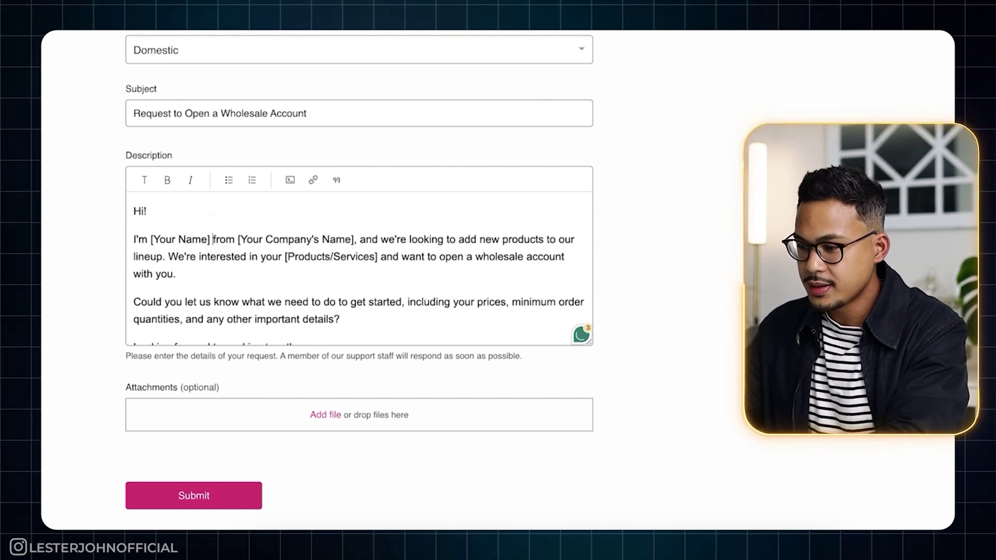
key(BackSpace)
key(BackSpace)
key(BackSpace)
key(BackSpace)
key(BackSpace)
key(BackSpace)
text(Lester)
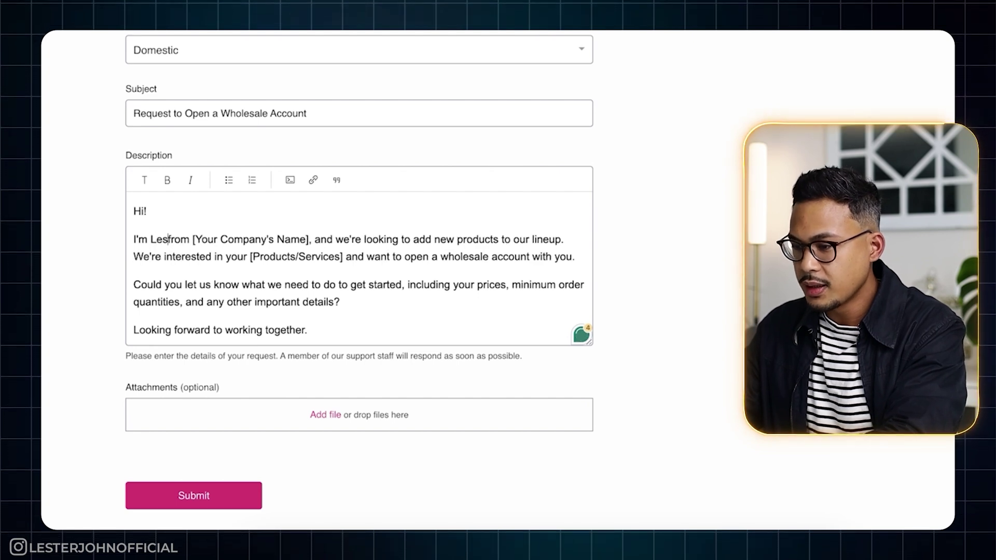
Replace the [Your Company's Name] placeholder in the description with "best Amazon seller"
drag(326, 239, 204, 233)
key(BackSpace)
text(best Amazon seller)
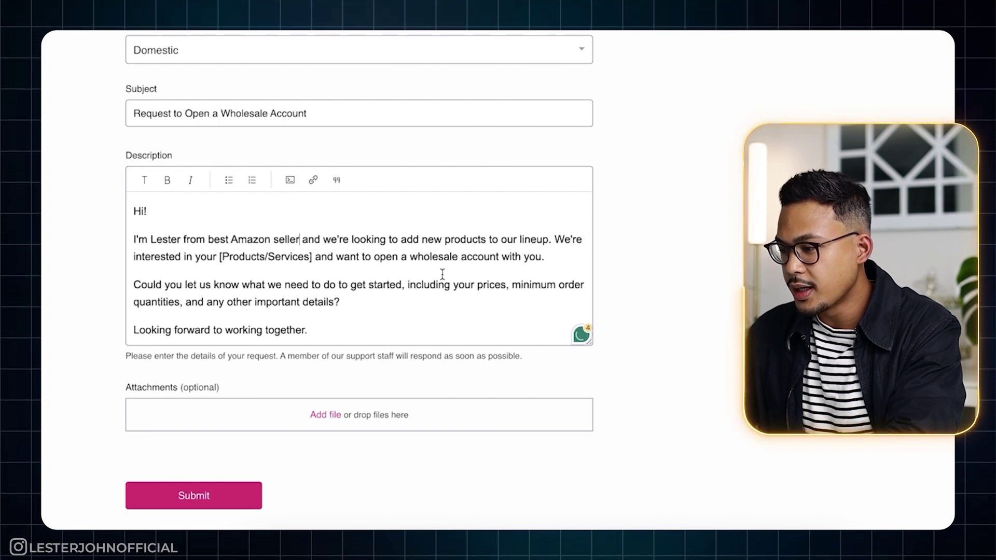
Replace the [Products/Services] placeholder in the description with "beauty products"
scroll(467, 241, down, 1)
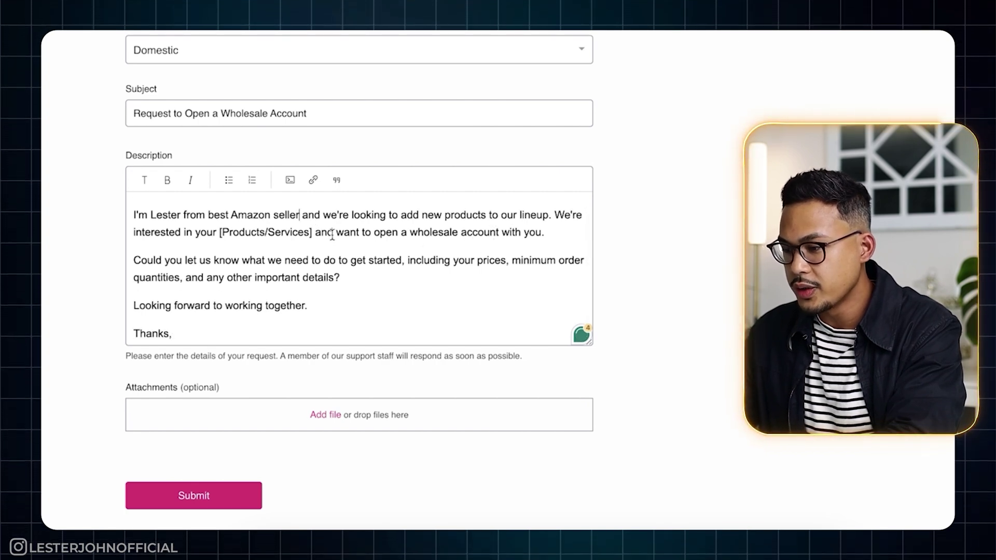
drag(313, 236, 221, 232)
key(BackSpace)
text(beauty )
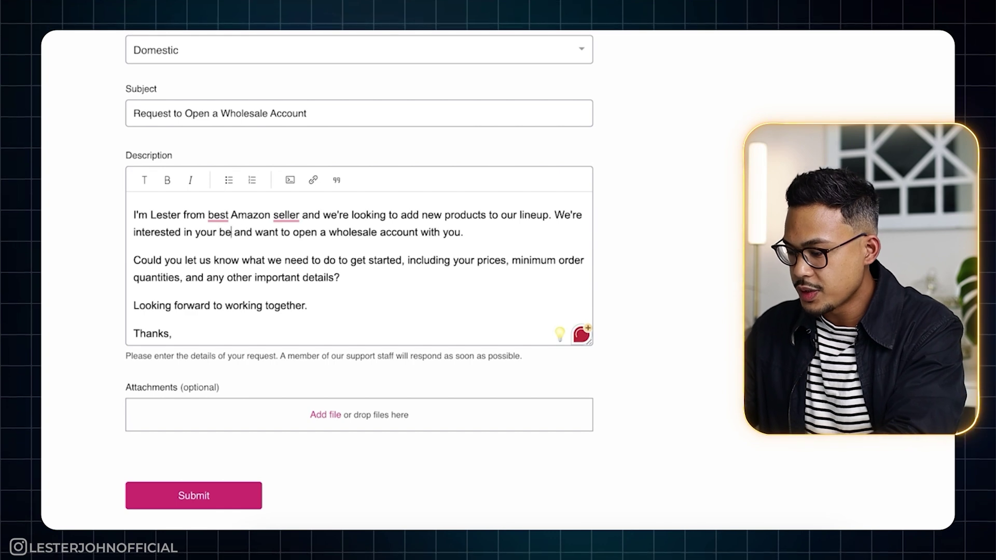
text(prod)
key(BackSpace)
key(BackSpace)
text(i)
key(BackSpace)
text(oducts)
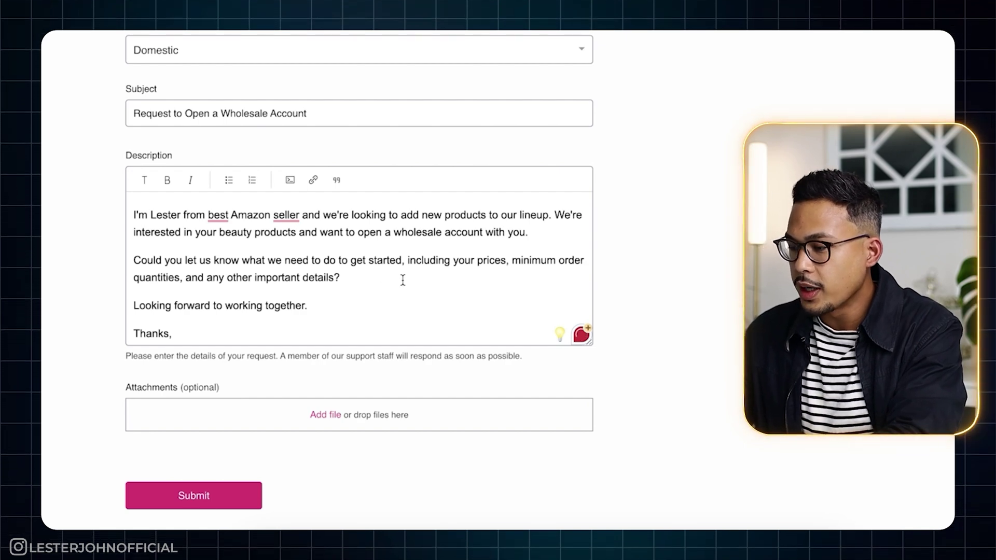
Sign the message by adding the sender's first name on a new line below "Thanks,"
scroll(399, 284, down, 1)
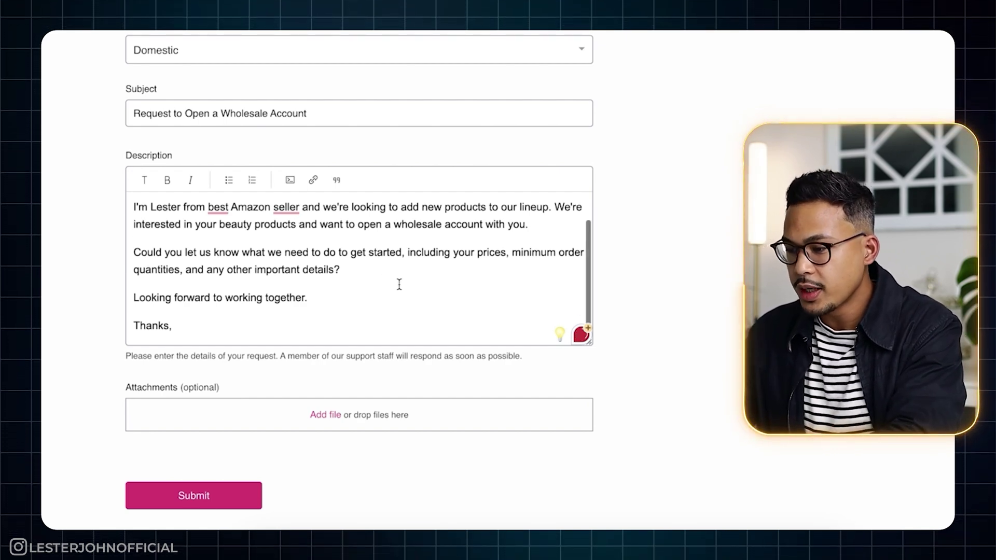
click(231, 328)
key(Return)
text(Lester)
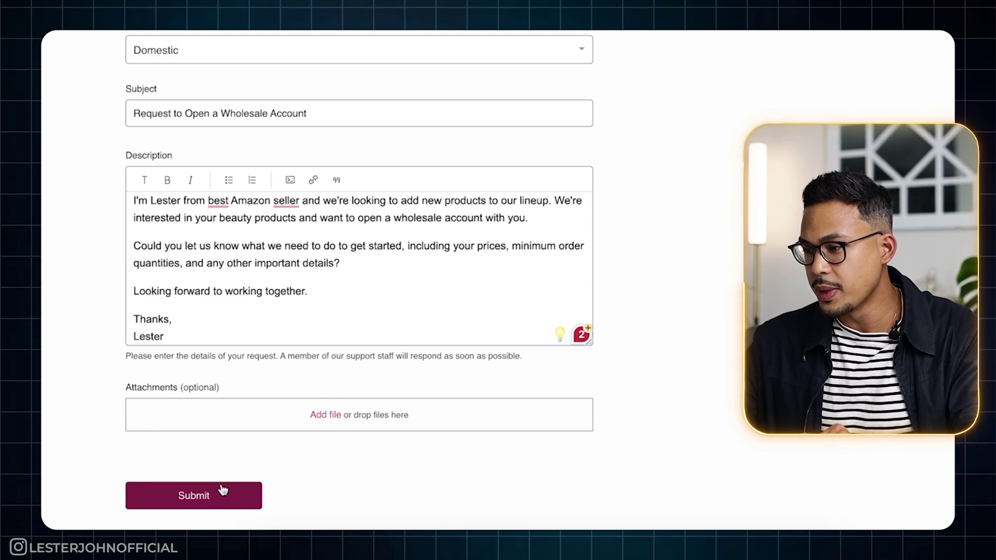
Check the completed wholesale request form and submit it to Mielle Organics
scroll(255, 462, up, 1)
scroll(247, 456, down, 3)
click(209, 419)
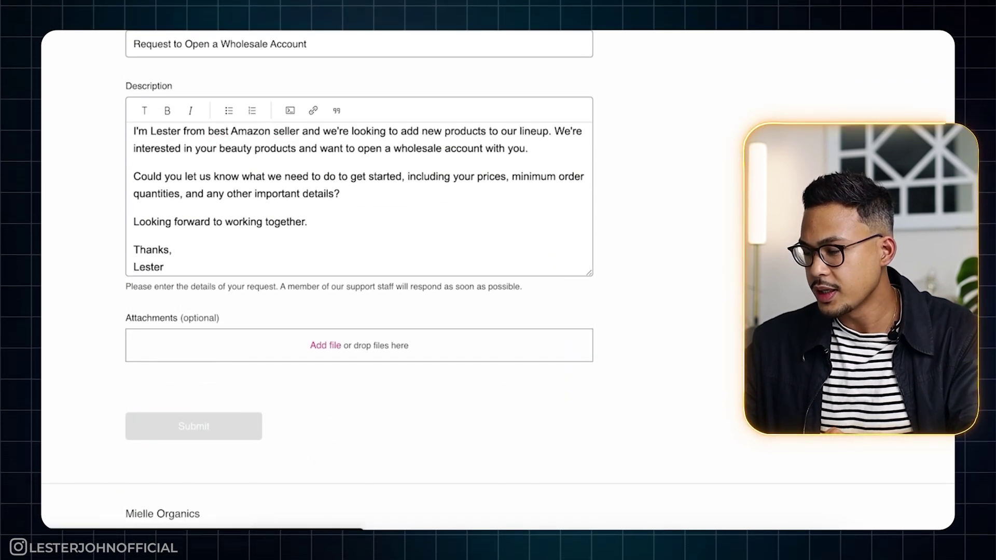
scroll(309, 142, up, 5)
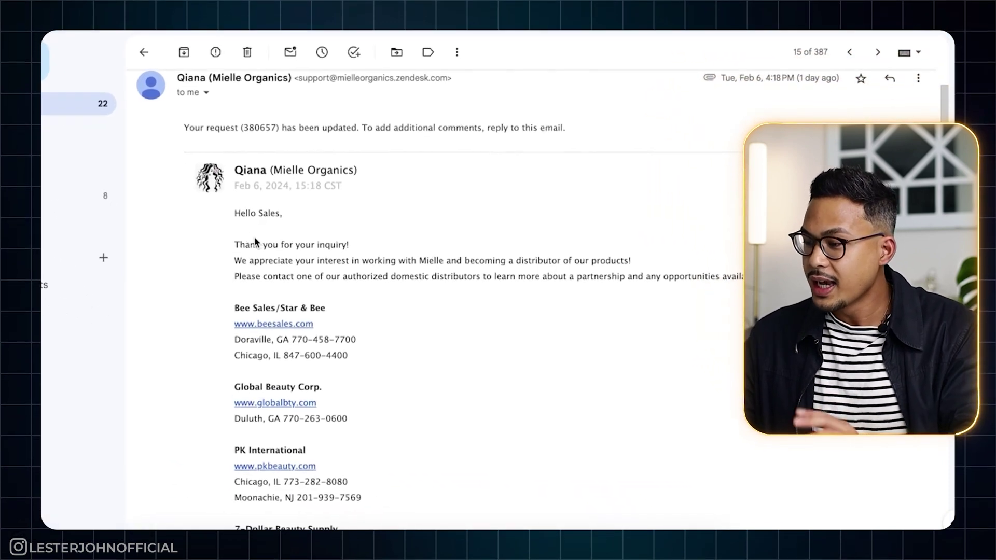
Read Mielle Organics' reply in Gmail and review its list of authorized domestic distributors
drag(352, 259, 616, 276)
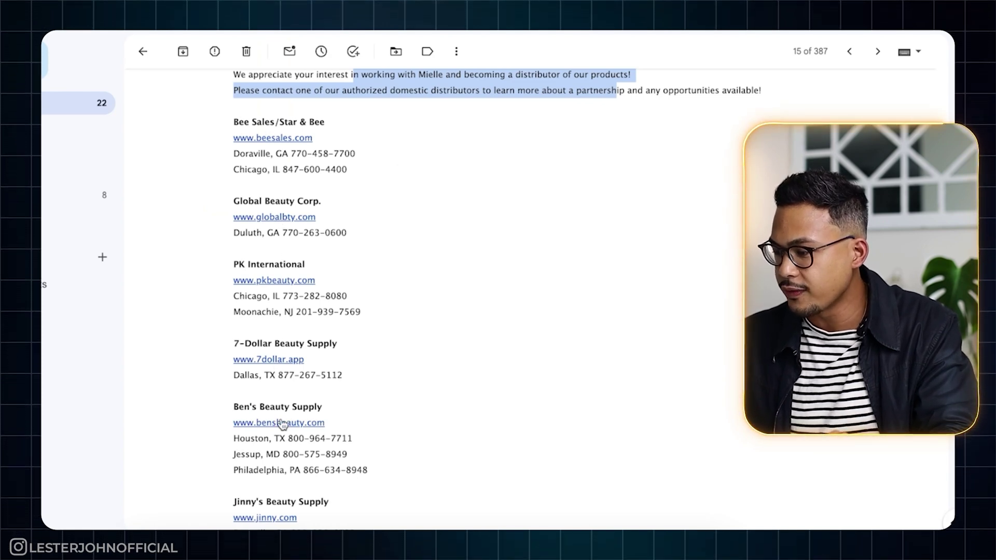
scroll(281, 422, down, 4)
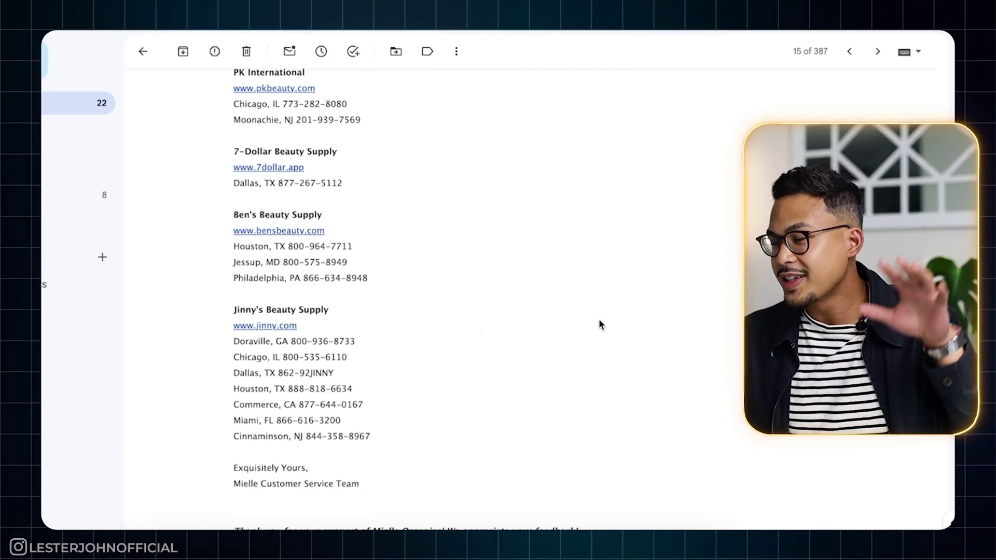
scroll(599, 320, up, 3)
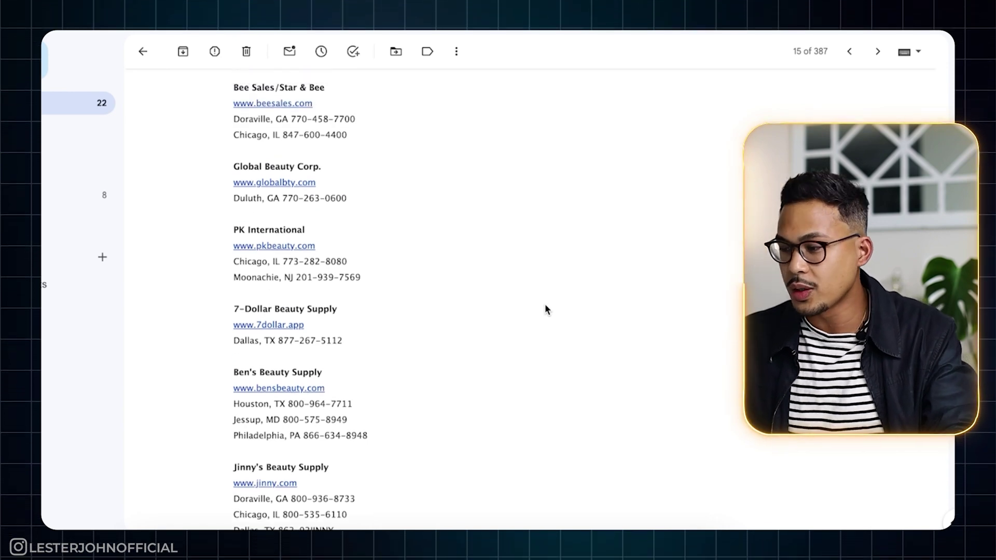
scroll(545, 305, up, 1)
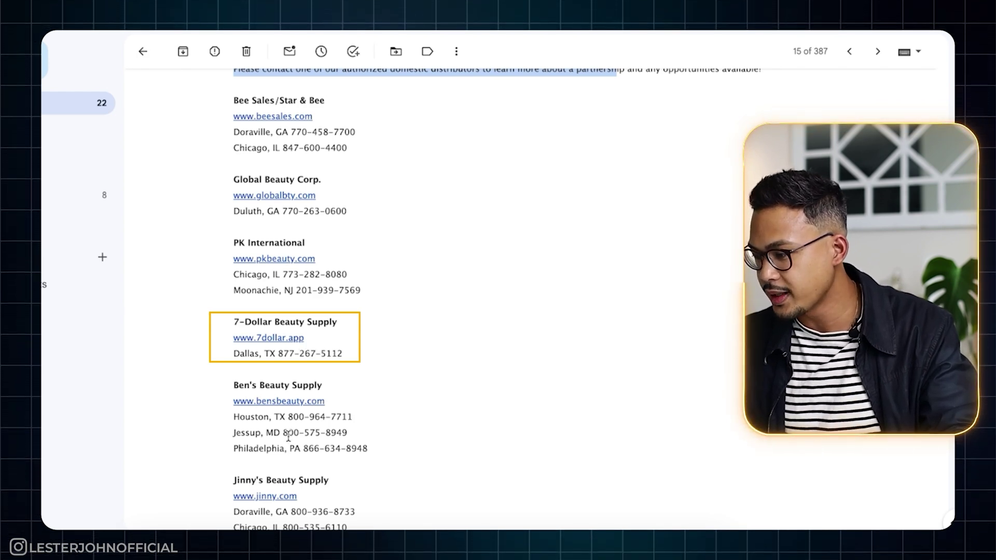
Open the 7-Dollar Beauty Supply website from the email, look over its home page, and check where its Mielle banner leads
click(287, 342)
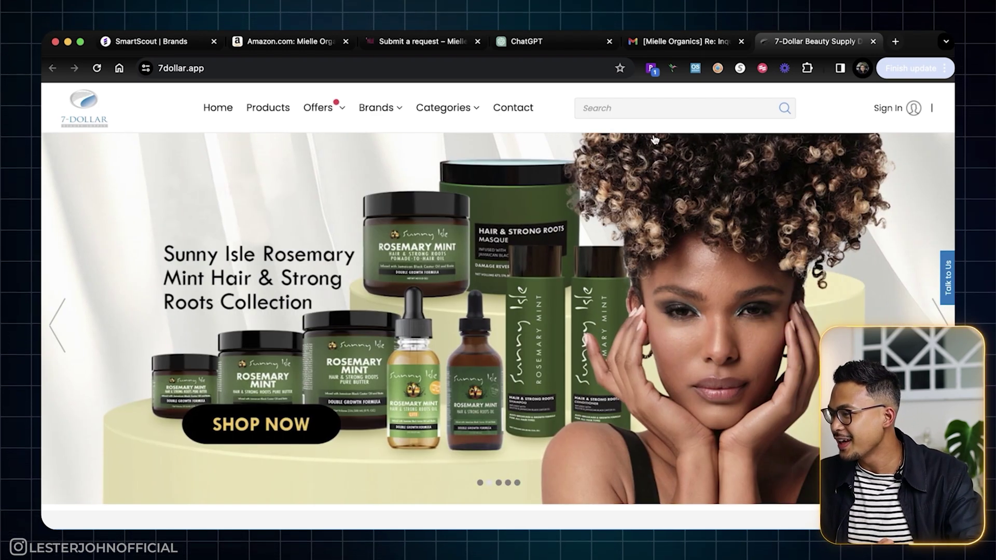
click(688, 42)
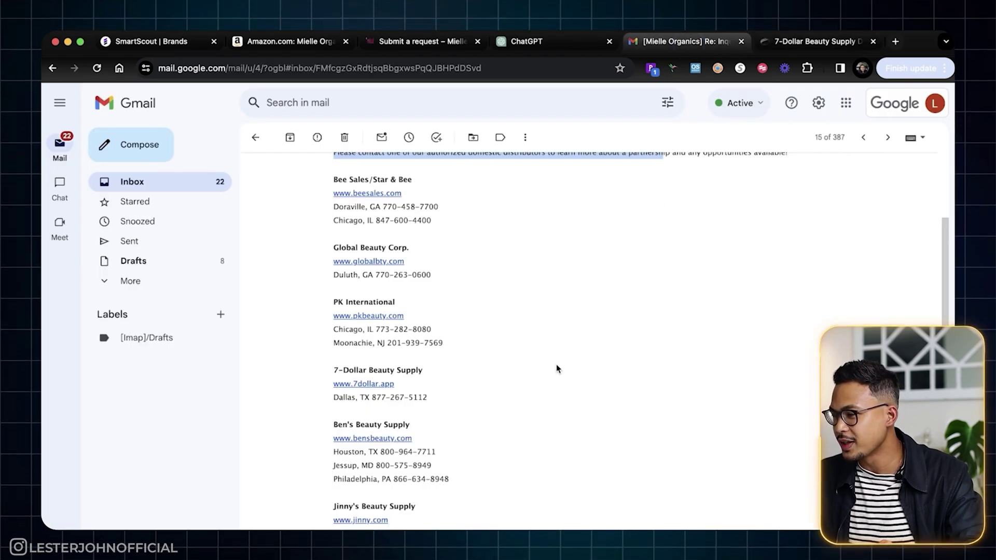
click(794, 43)
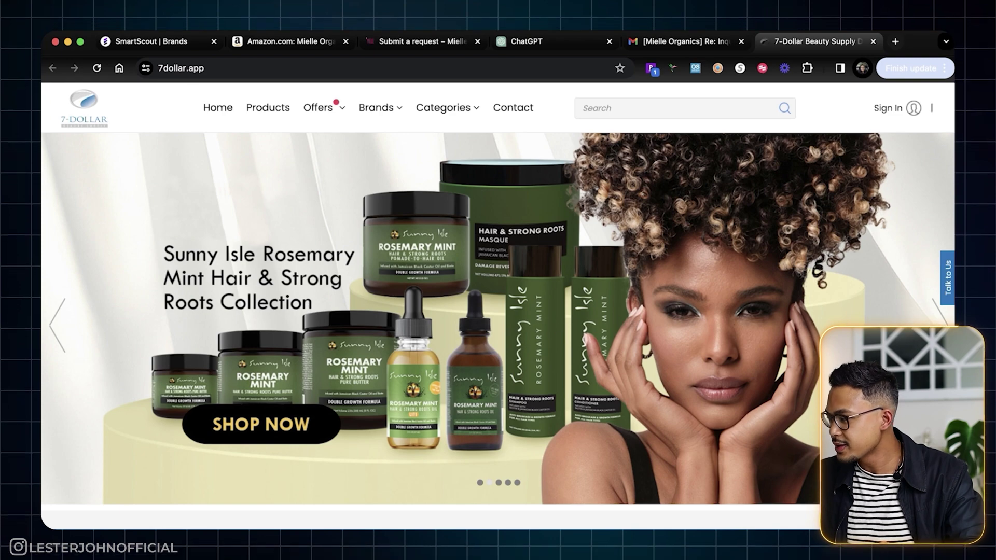
scroll(752, 364, down, 10)
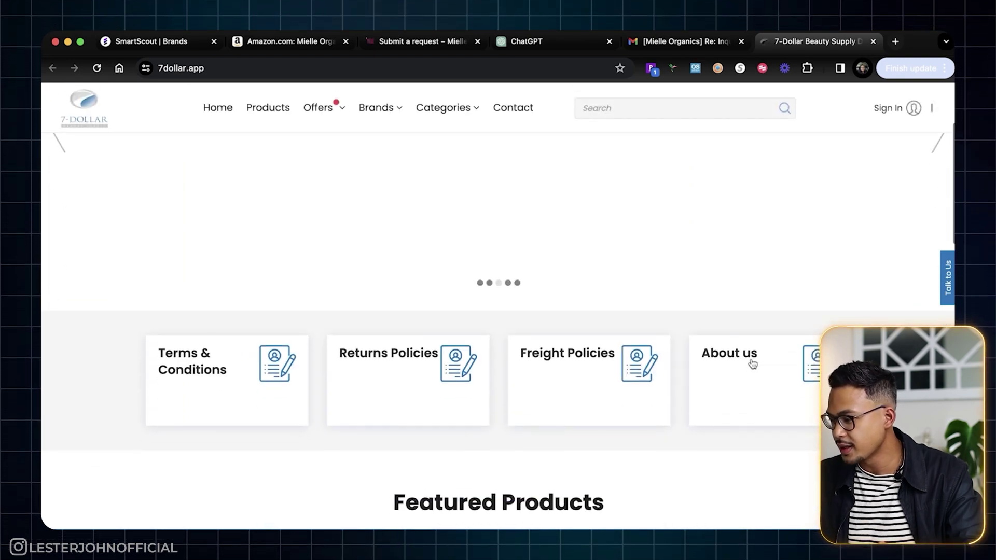
scroll(753, 364, up, 10)
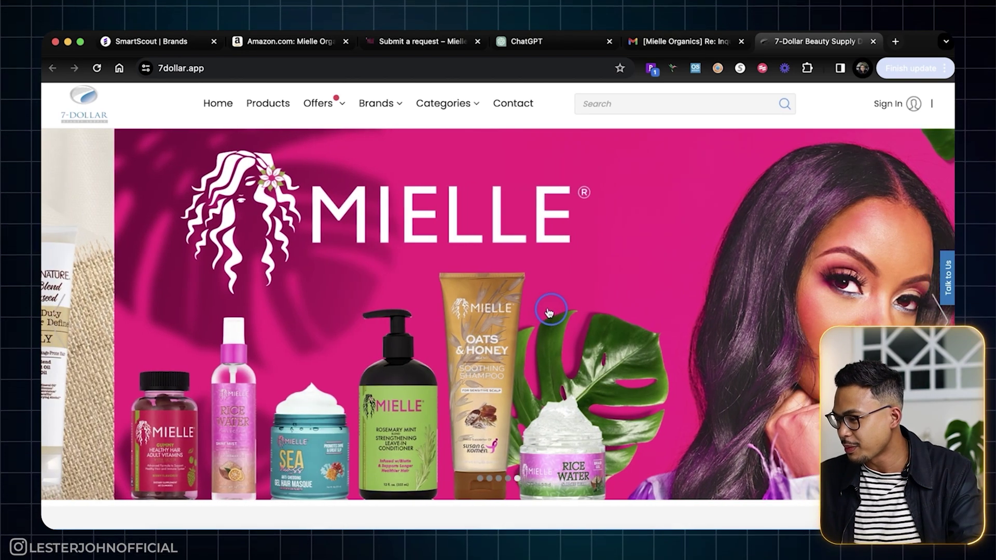
click(506, 306)
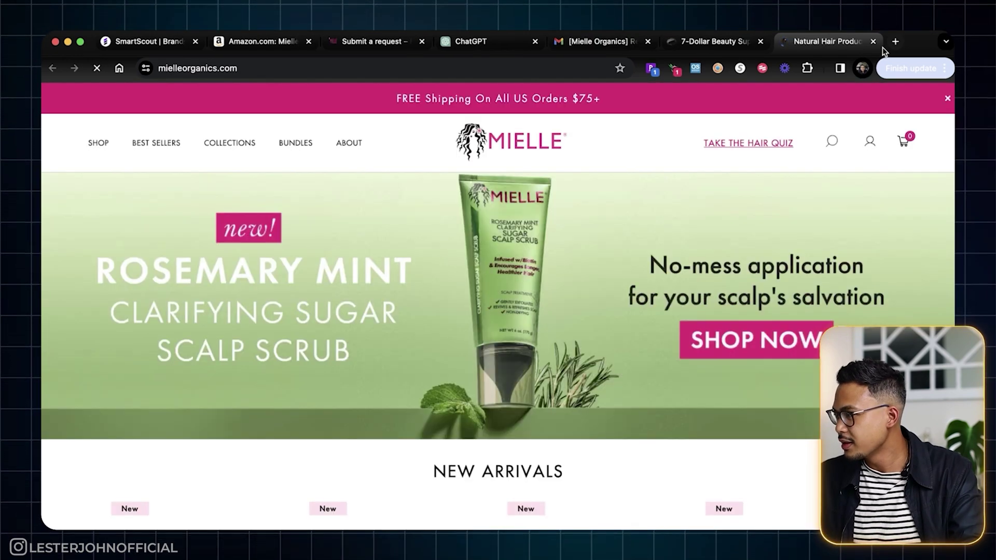
click(873, 42)
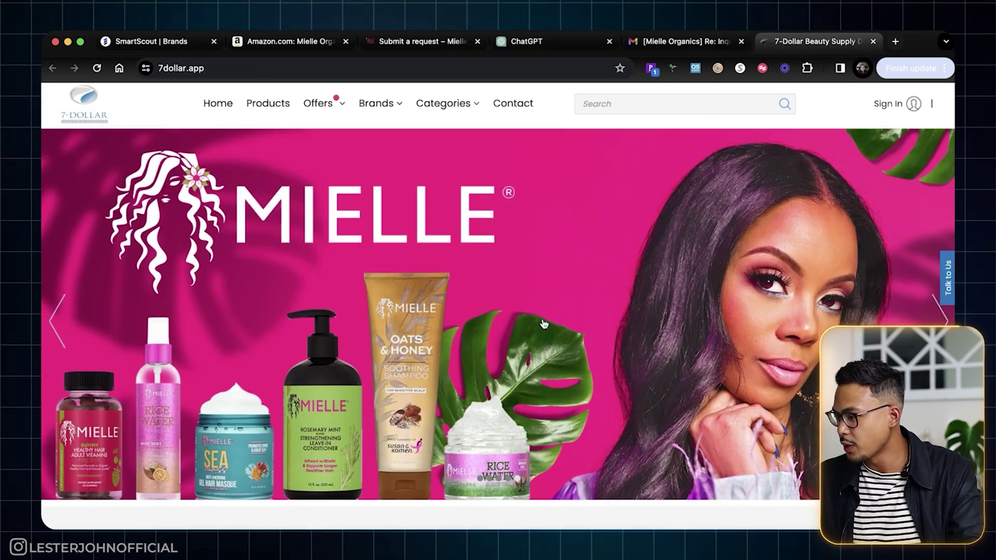
Check the product title on the Mielle Organics Rosemary Mint oil's Amazon listing and return to the 7-Dollar Beauty Supply site
click(280, 41)
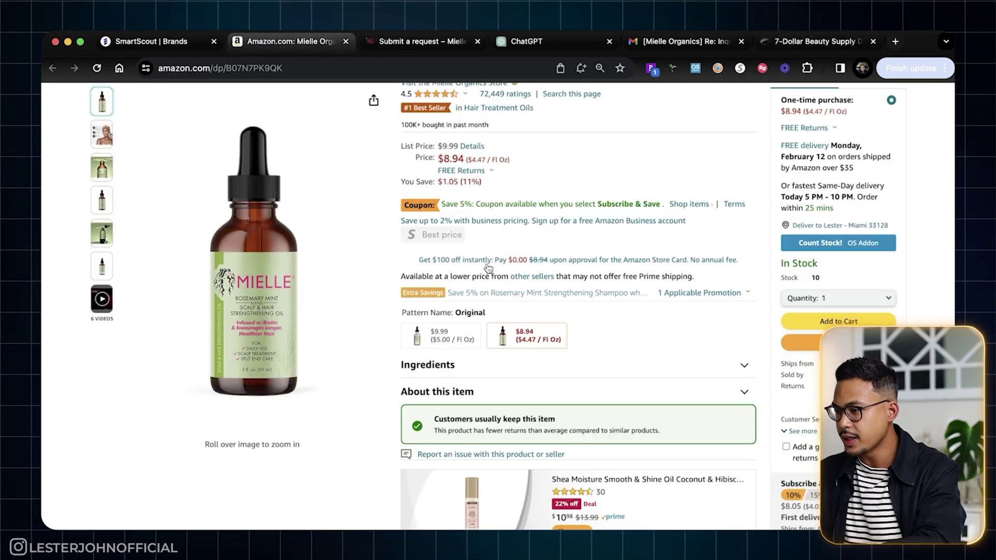
scroll(511, 213, up, 2)
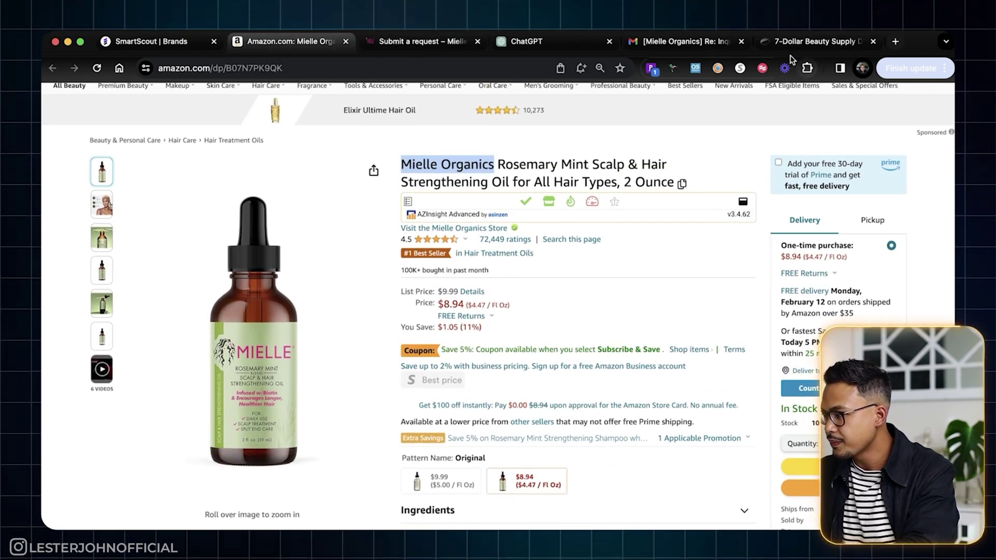
click(801, 41)
Look through the distributor's brand list for Mielle, and search the site's products for "Mielle"
mouse_move(393, 118)
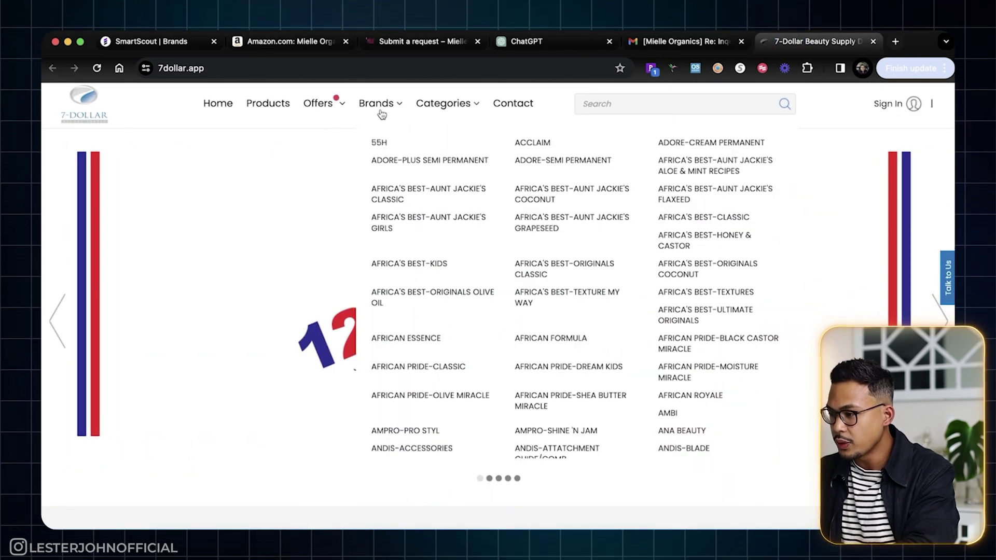
scroll(620, 351, down, 2)
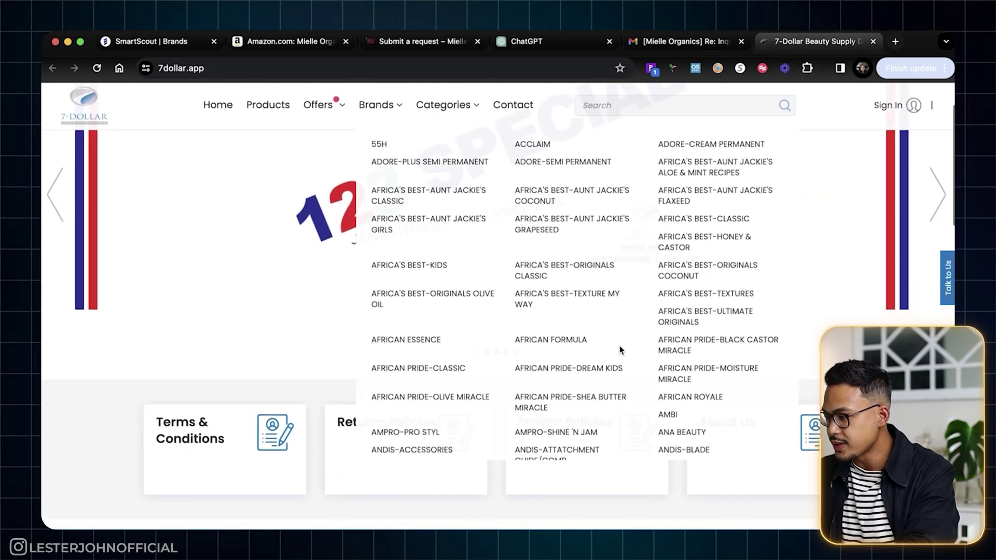
scroll(677, 271, up, 3)
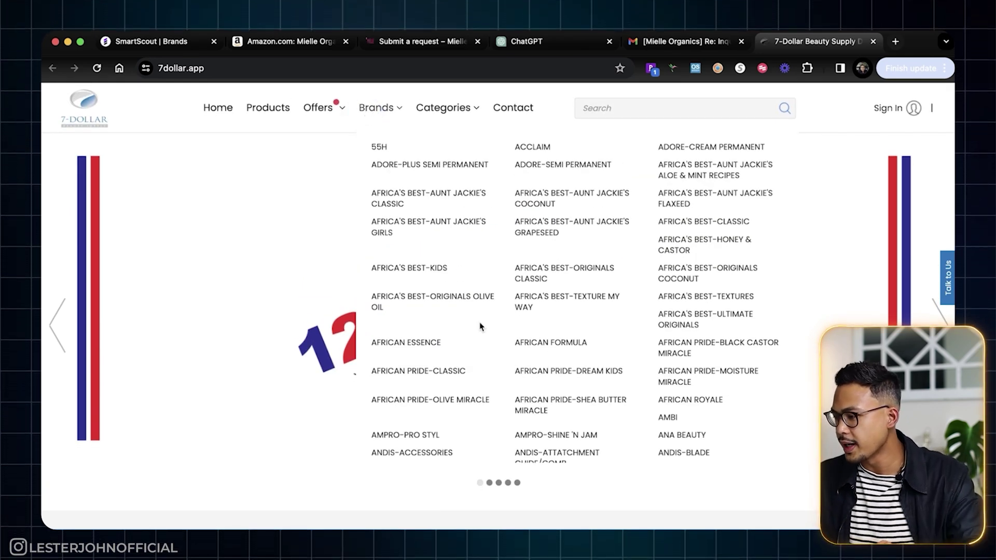
scroll(542, 405, down, 10)
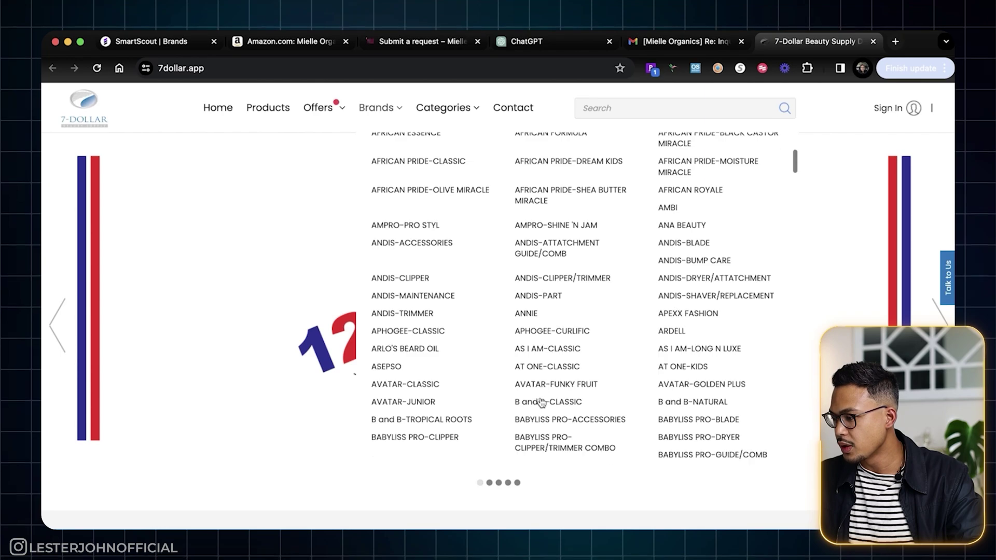
scroll(541, 403, down, 10)
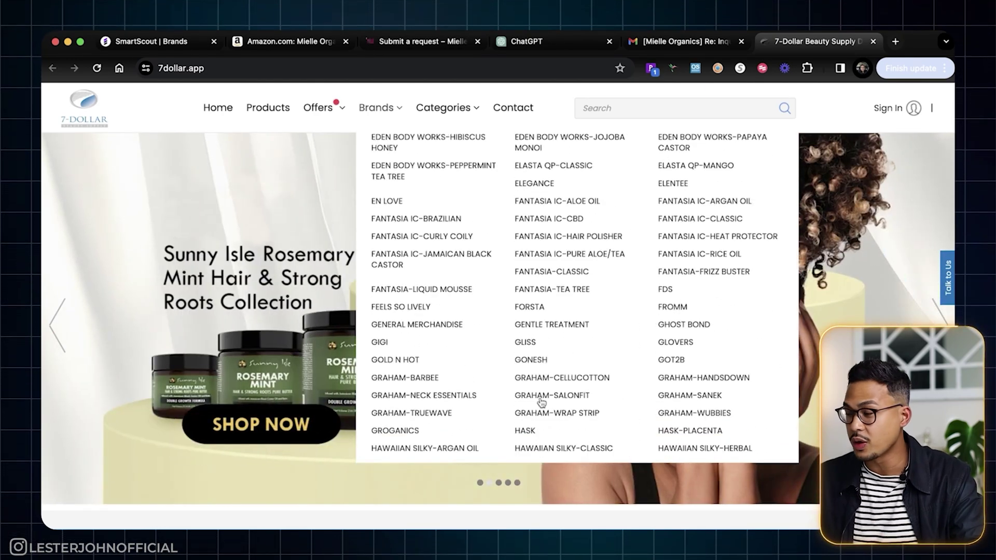
scroll(540, 402, up, 20)
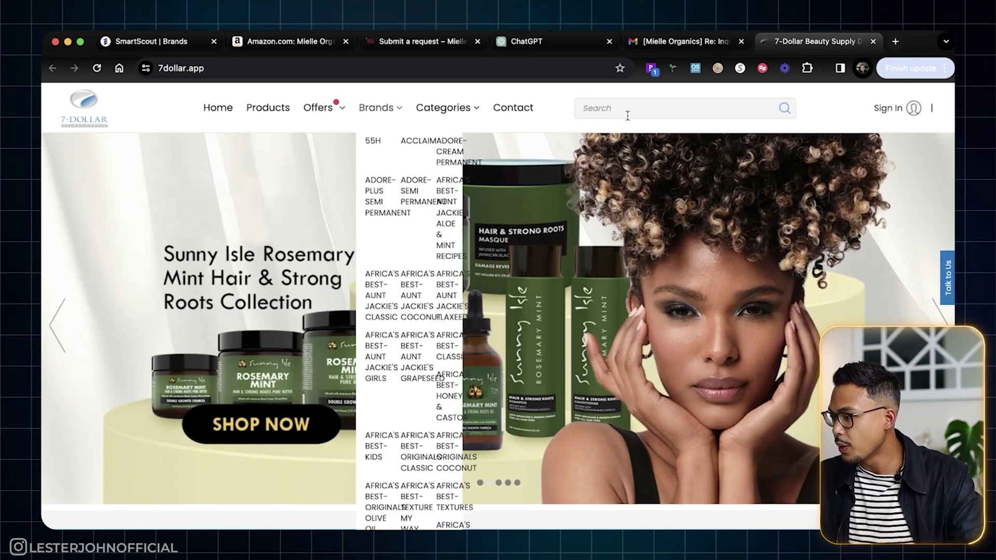
click(626, 110)
key(BackSpace)
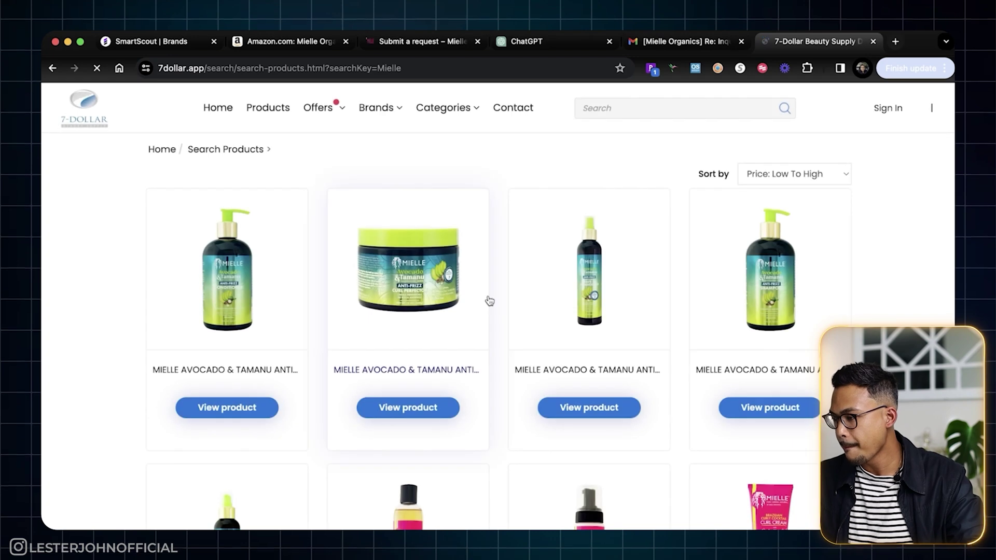
Highlight "2 Ounce" in the Amazon product title and place the 7-Dollar browser tab directly beside the Amazon one
click(276, 42)
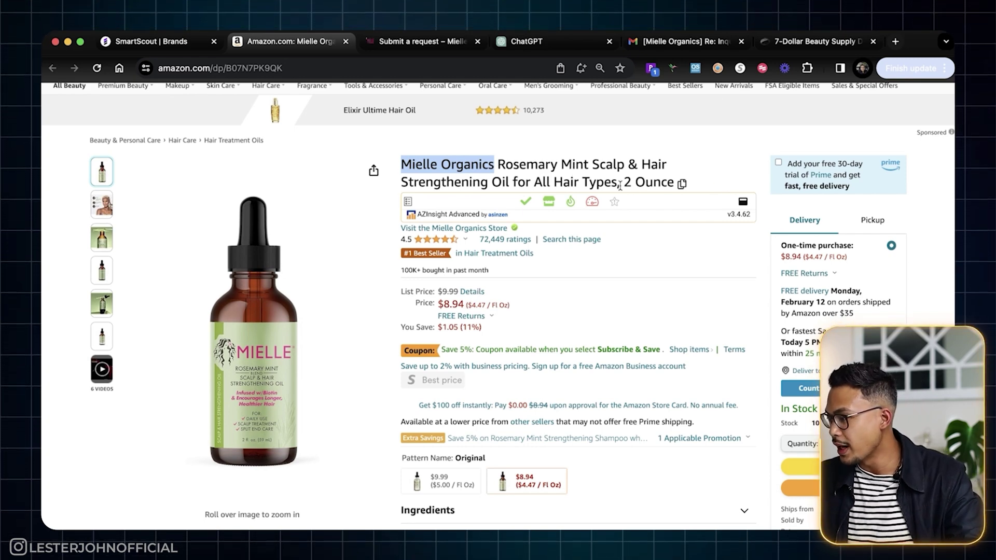
drag(620, 186, 674, 182)
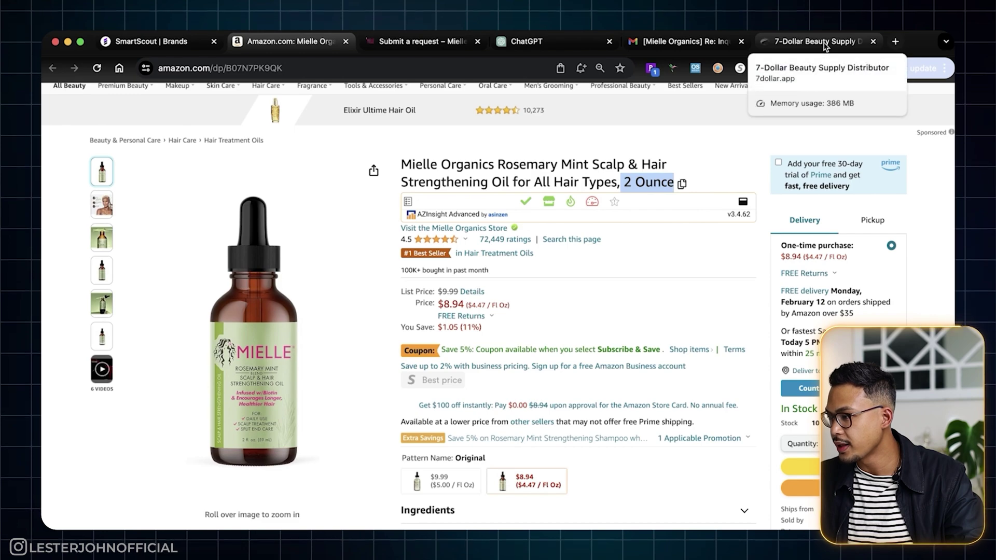
drag(825, 48, 455, 45)
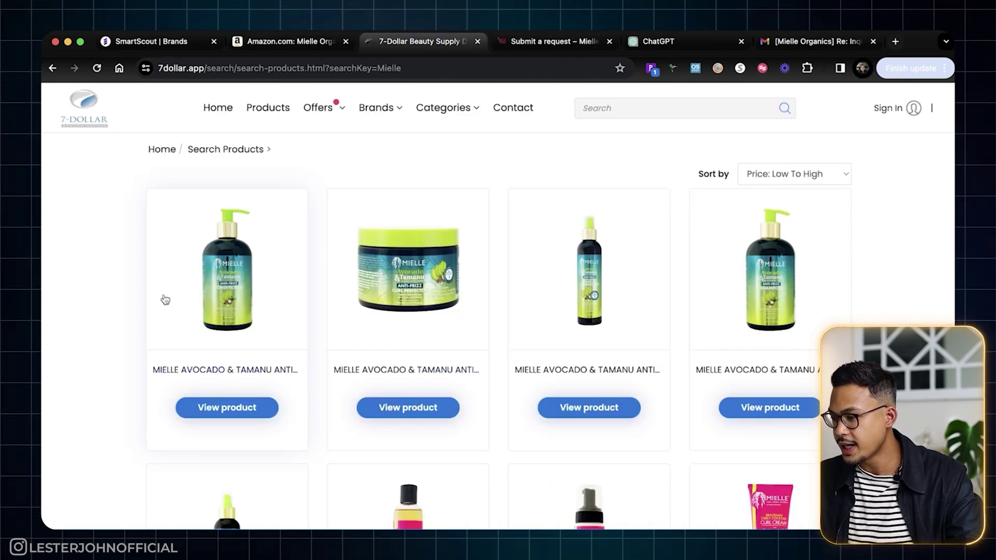
Look through the Mielle search results for the Rosemary Mint oil, loading more products at the end of the list
scroll(289, 422, down, 6)
scroll(495, 426, down, 10)
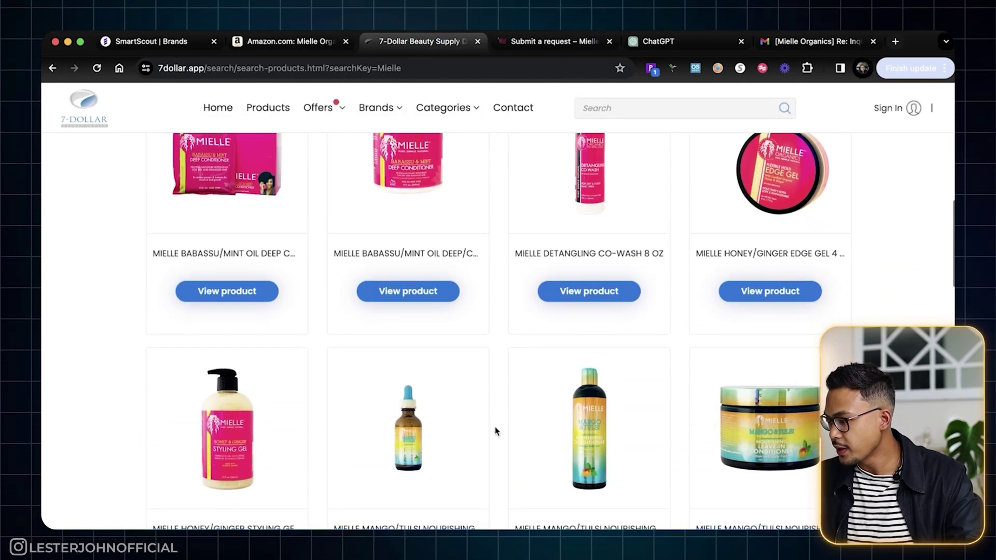
scroll(562, 412, down, 20)
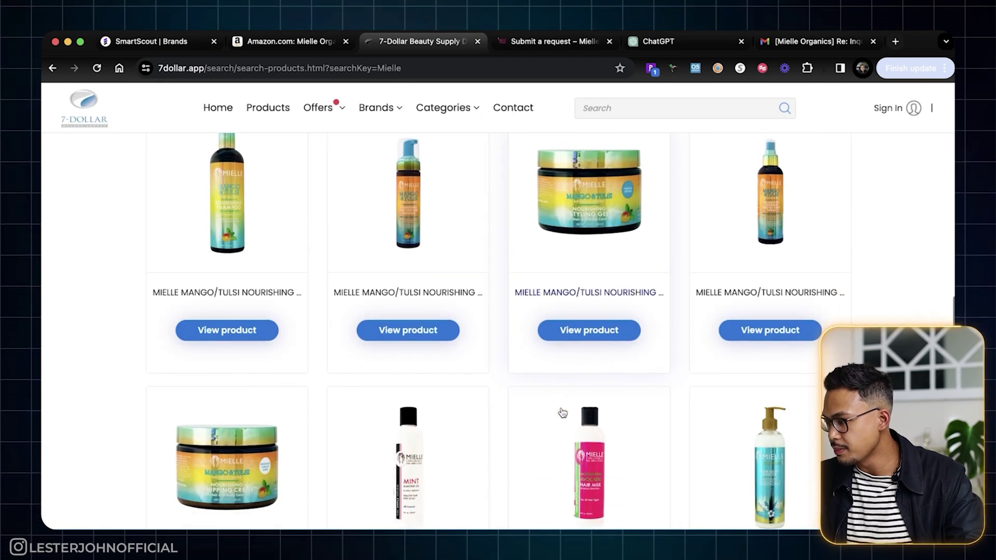
scroll(564, 413, down, 3)
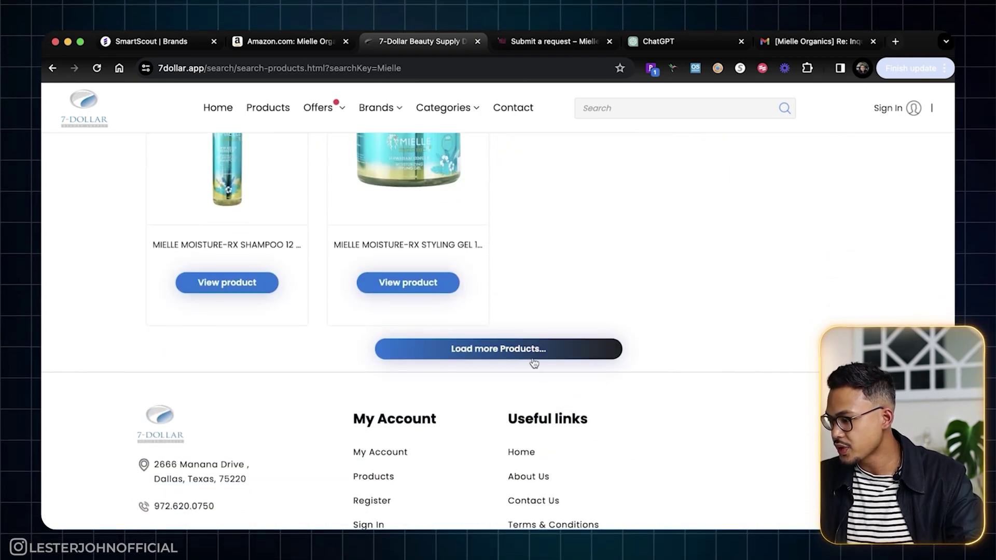
click(551, 358)
scroll(603, 356, down, 15)
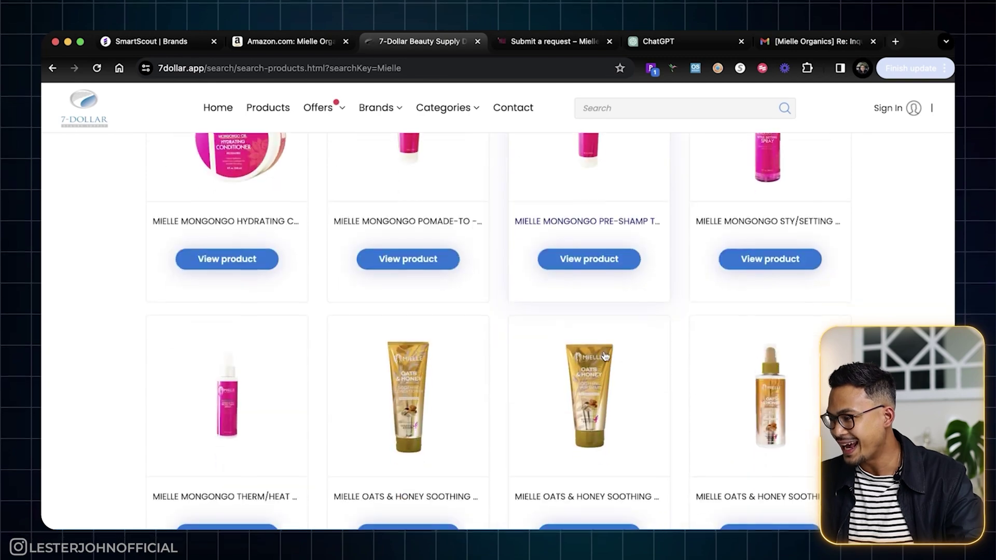
scroll(604, 355, down, 13)
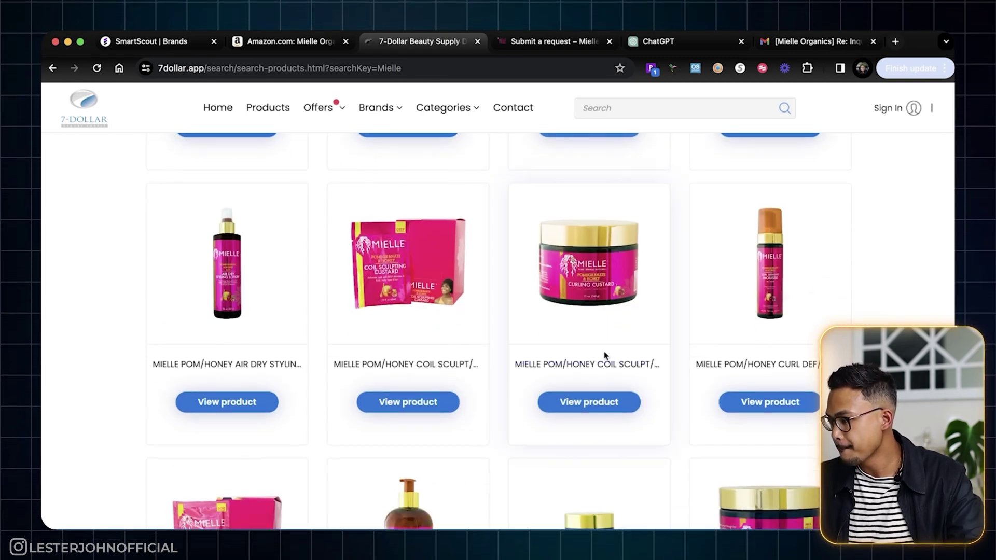
scroll(603, 350, down, 9)
scroll(603, 350, up, 1)
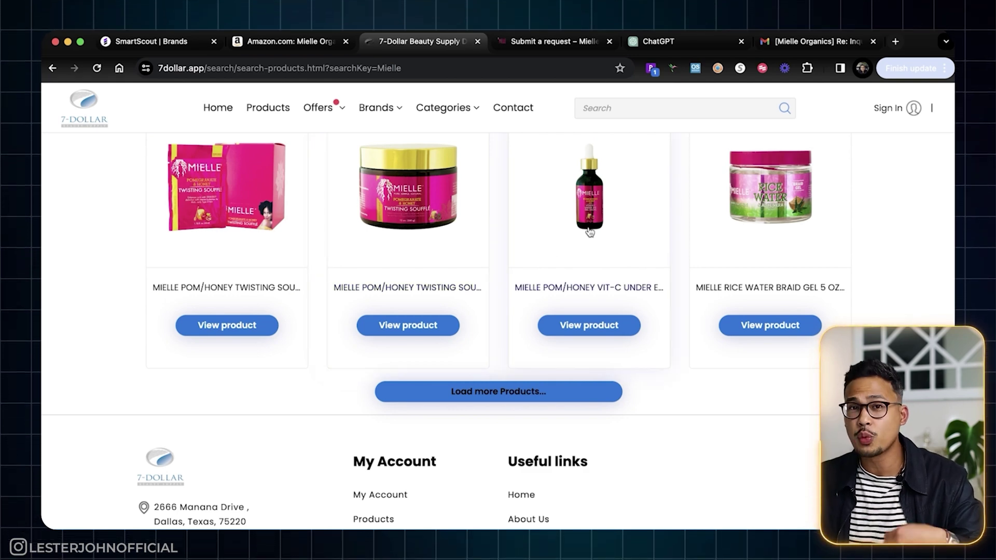
Load the next batch of Mielle products and open the page for the Rose/Mint Strengthening Growth Oil 2 oz
click(578, 397)
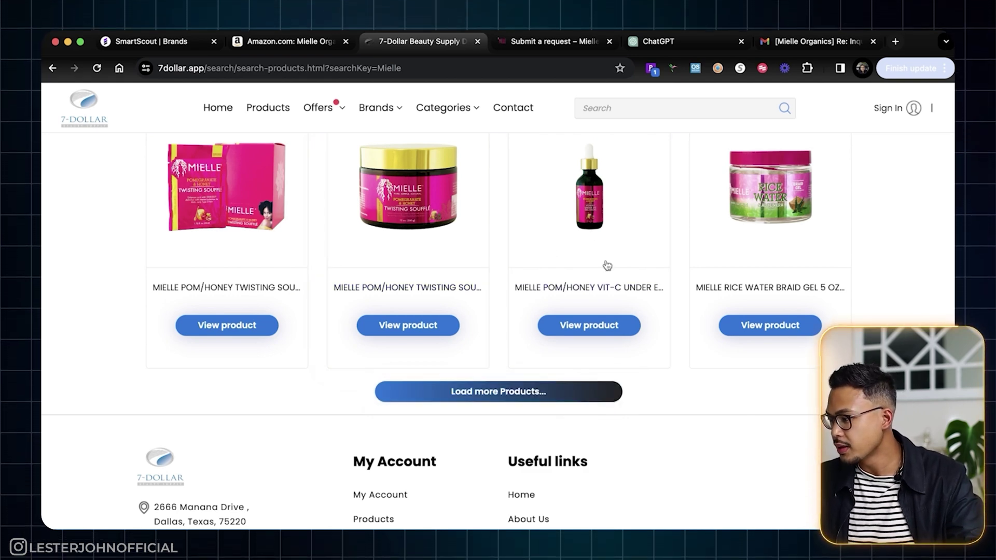
scroll(575, 358, down, 9)
scroll(573, 321, down, 2)
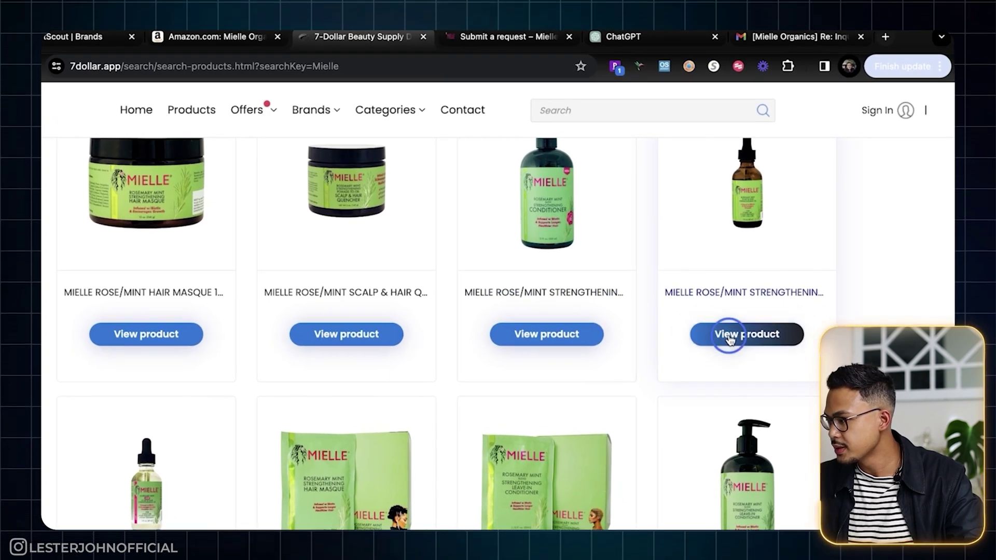
click(728, 337)
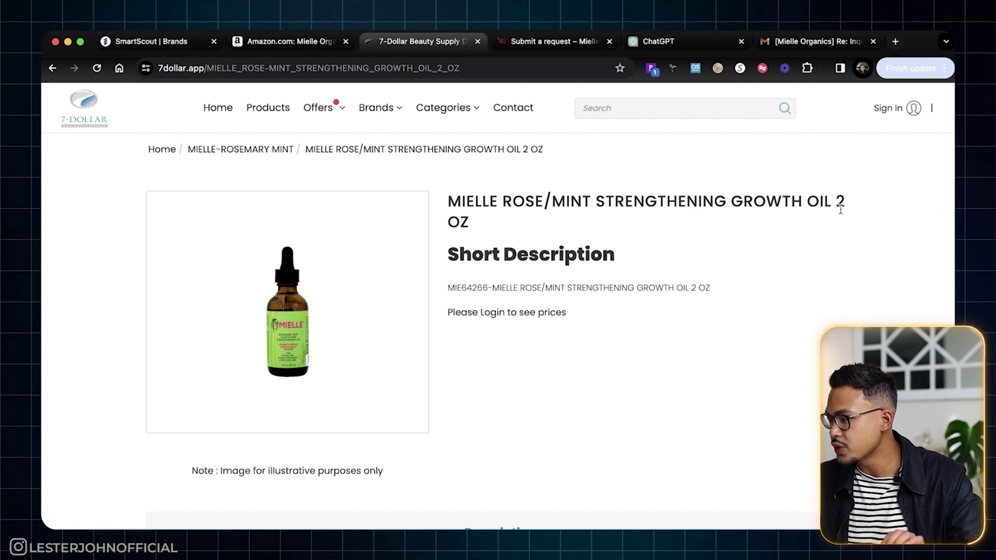
Check the size, short description and pricing note on the distributor's Mielle growth oil page
drag(841, 218, 625, 285)
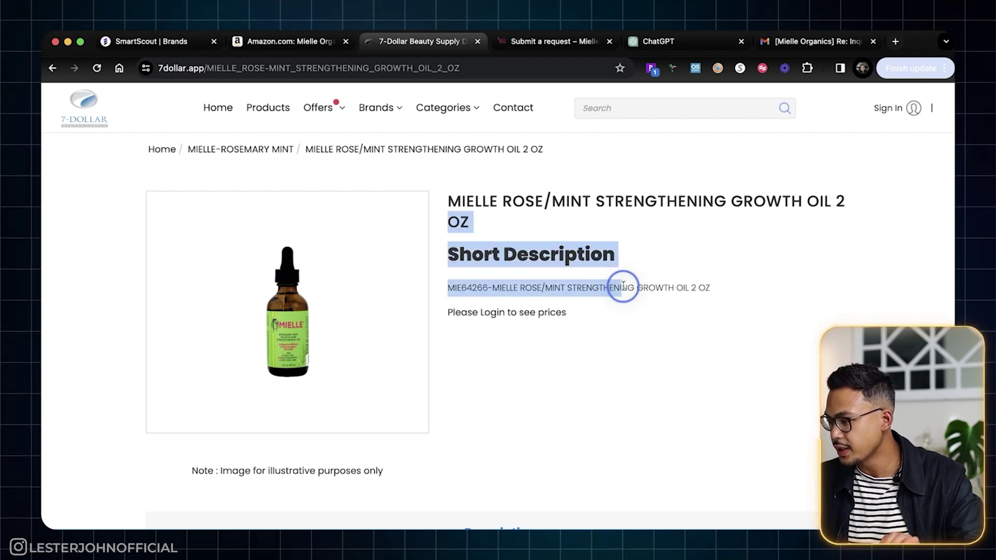
click(680, 273)
drag(505, 313, 604, 322)
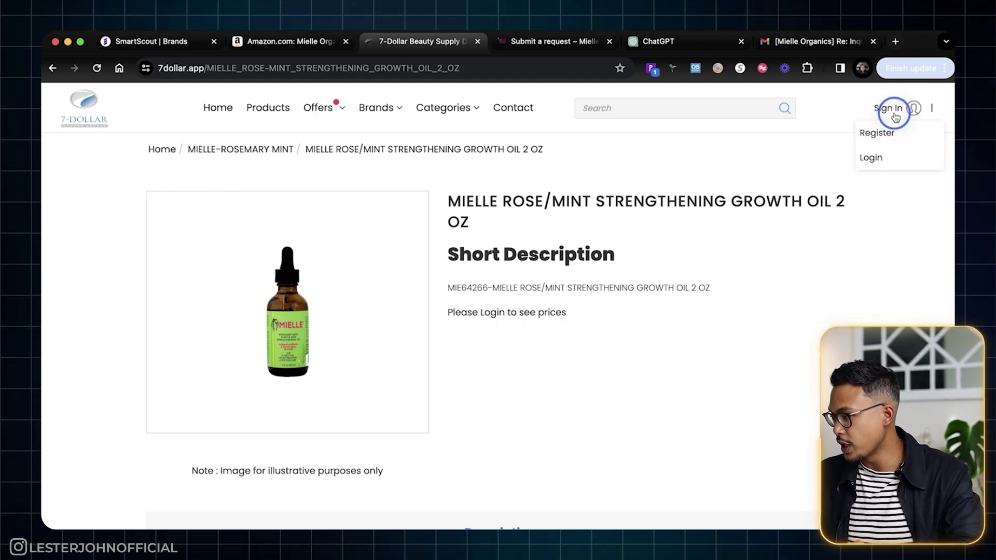
Start registering an account as a non-existing customer and review the company, address and sign-in fields of the registration form
click(882, 134)
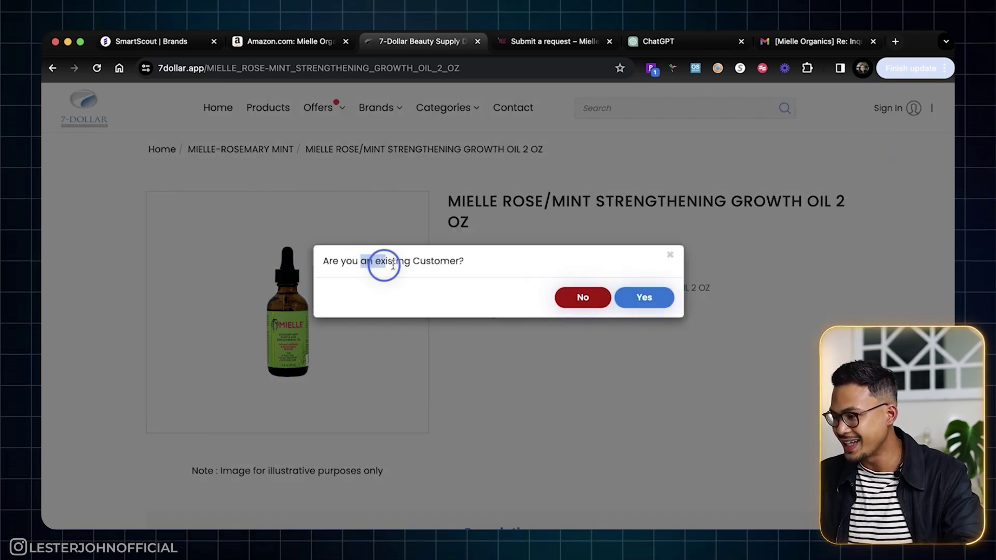
drag(393, 266, 456, 262)
click(582, 301)
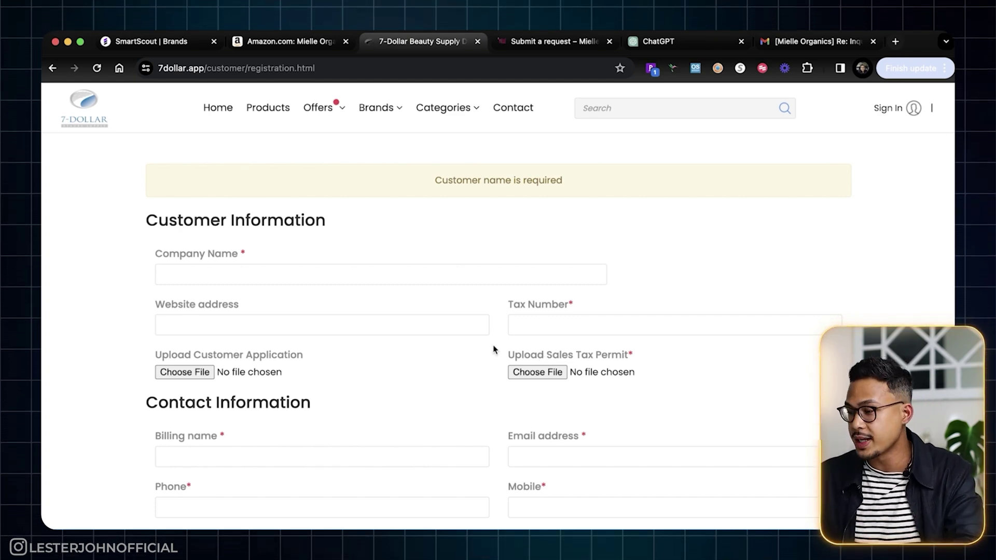
scroll(493, 349, down, 1)
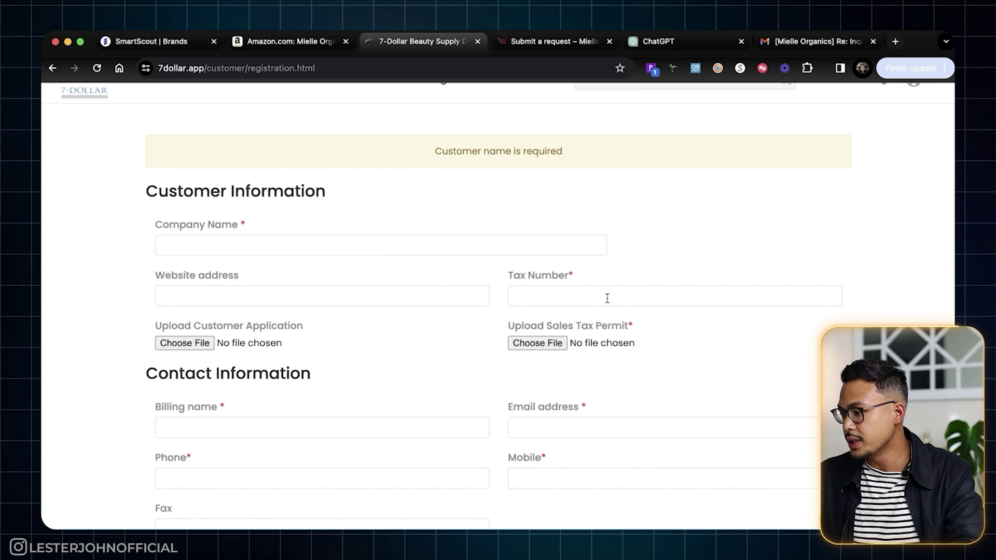
scroll(446, 362, down, 20)
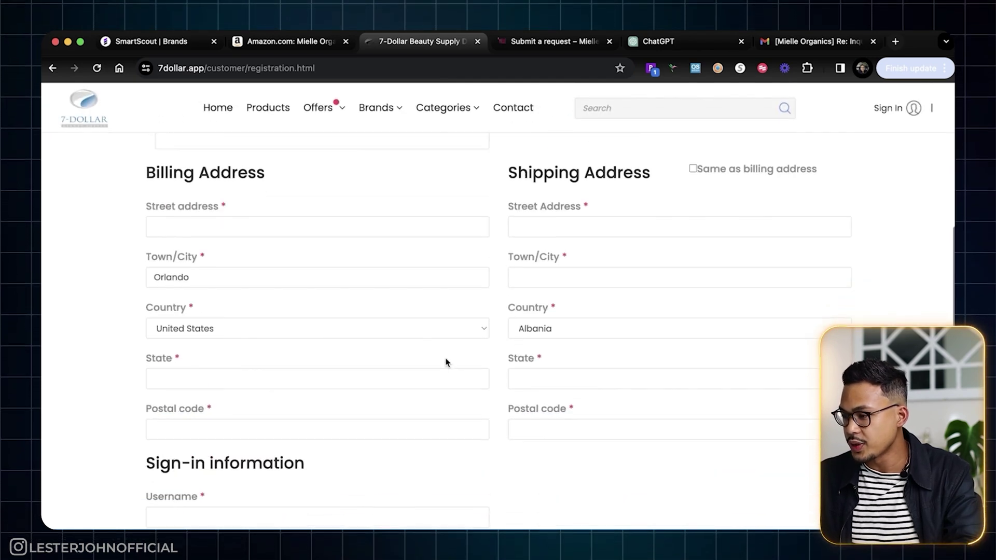
scroll(446, 362, up, 3)
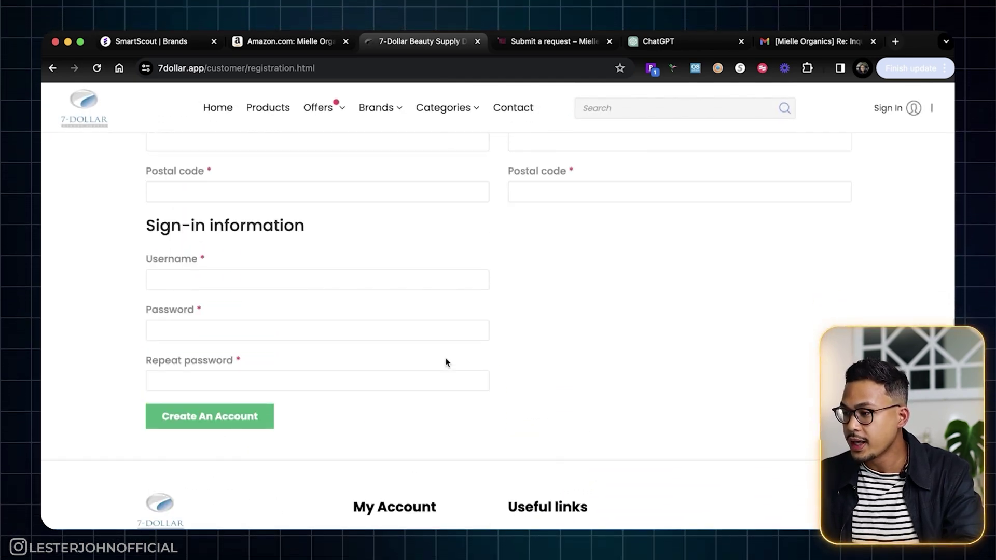